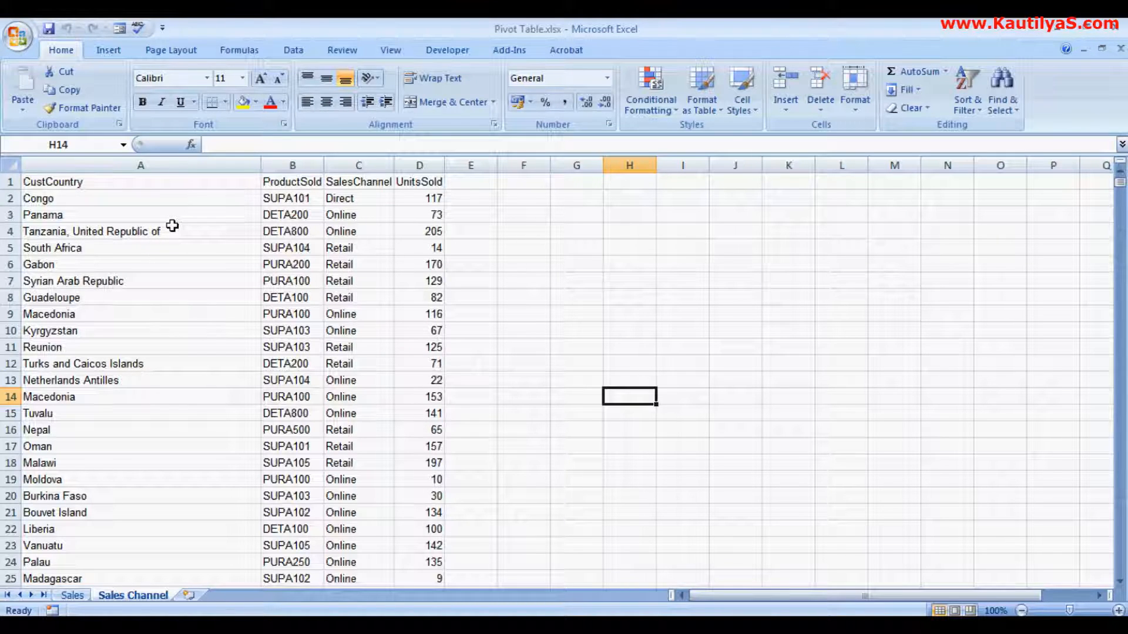
- Bold the header cells A1:D1 and autofit the sheet's column widths to their contents
drag(68, 183, 433, 181)
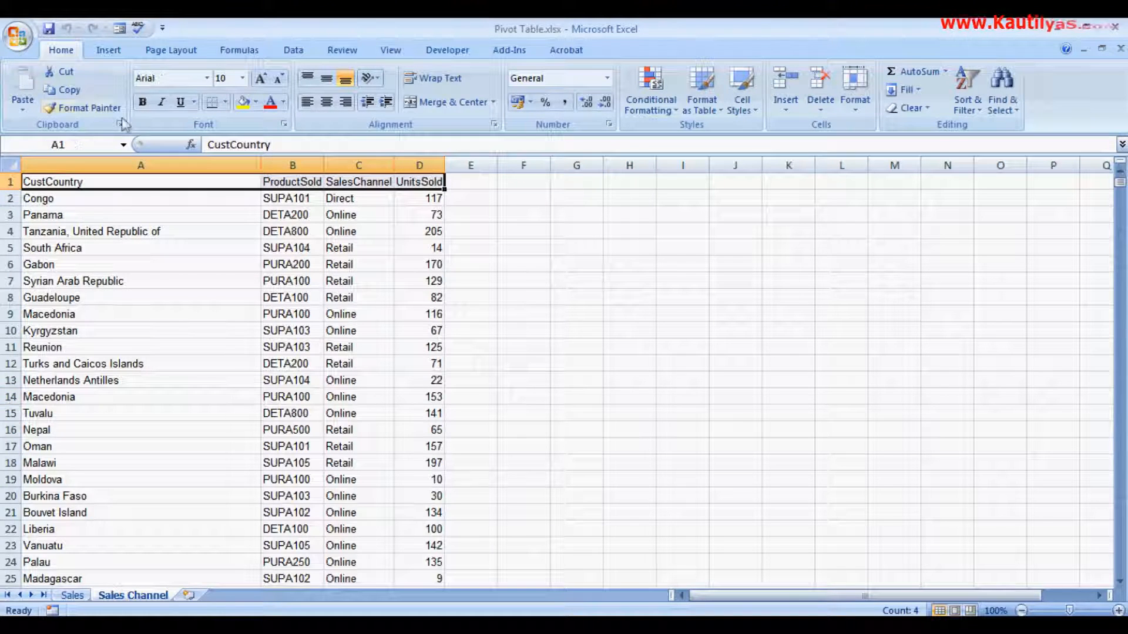
click(143, 104)
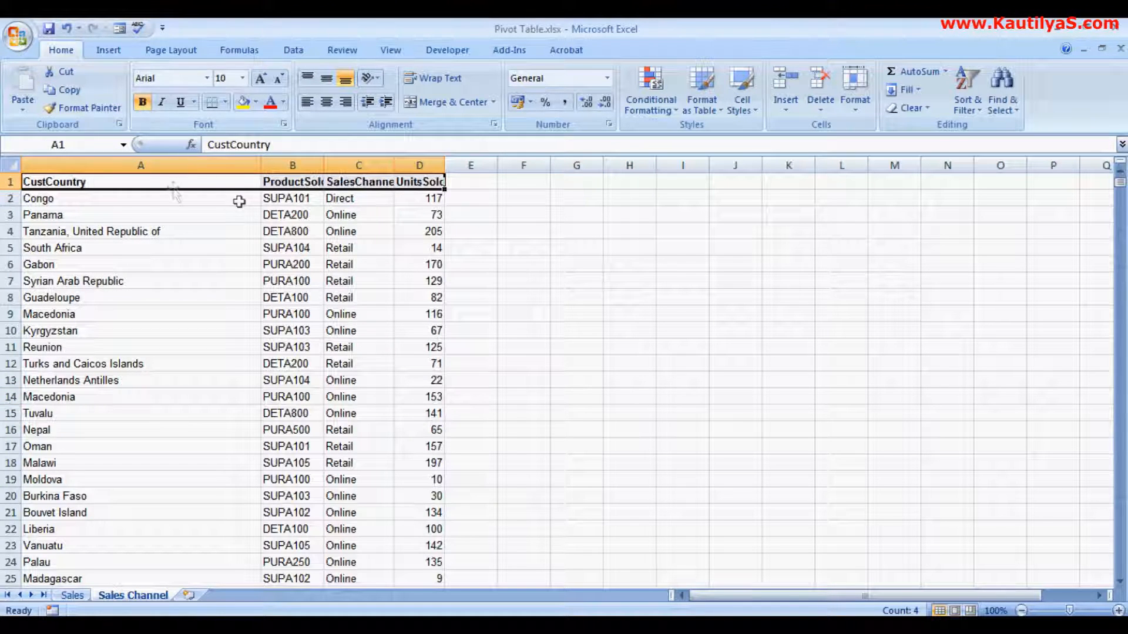
click(8, 164)
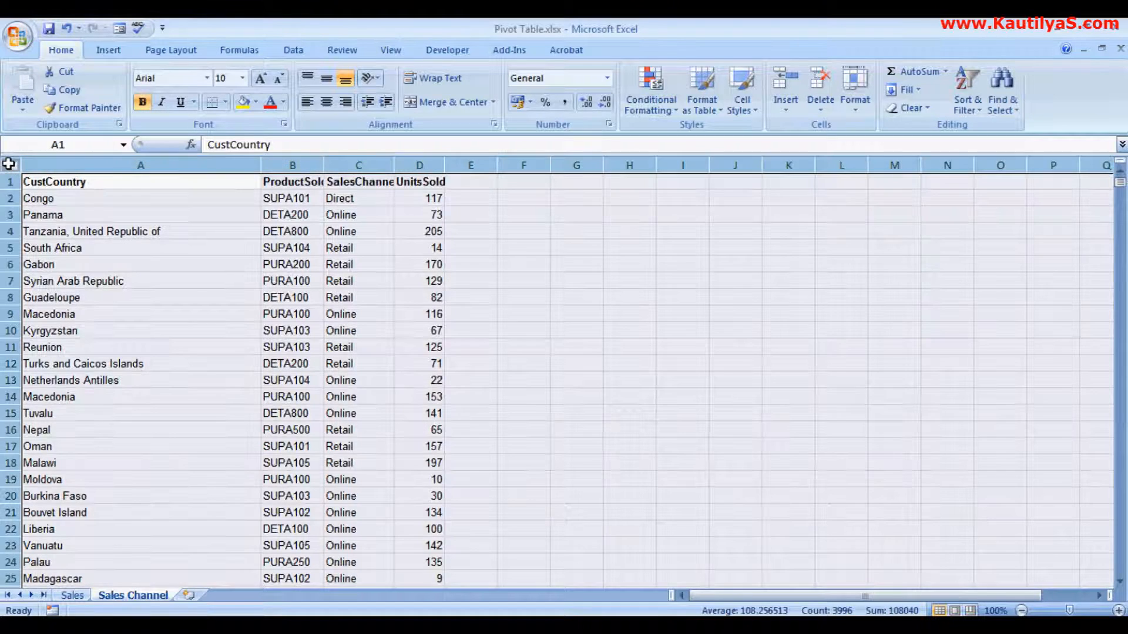
double_click(327, 164)
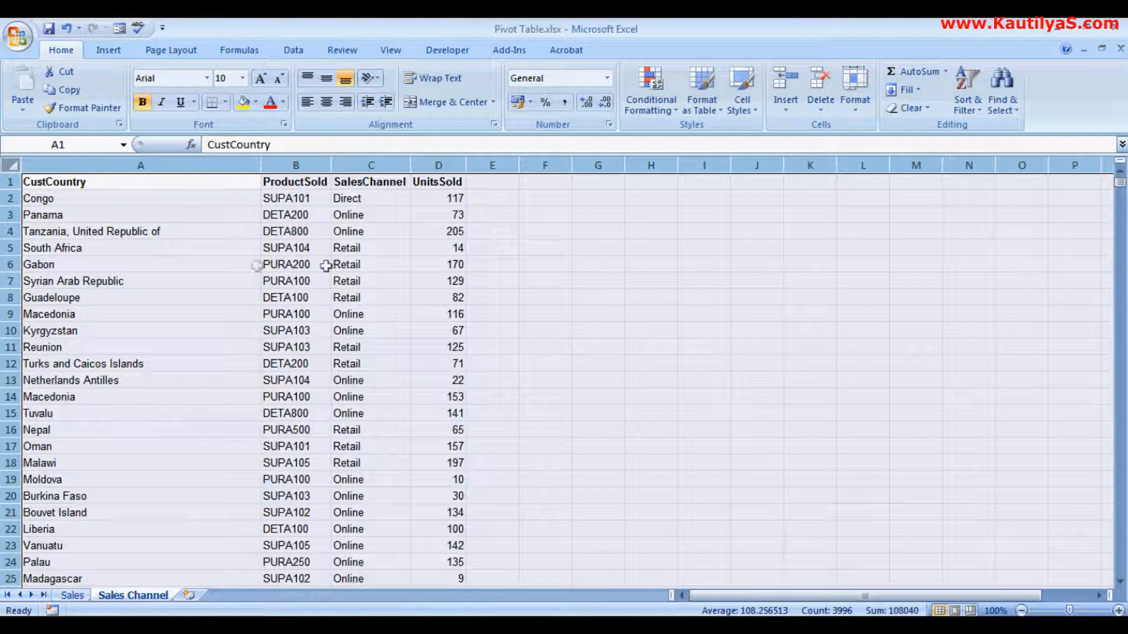
click(215, 265)
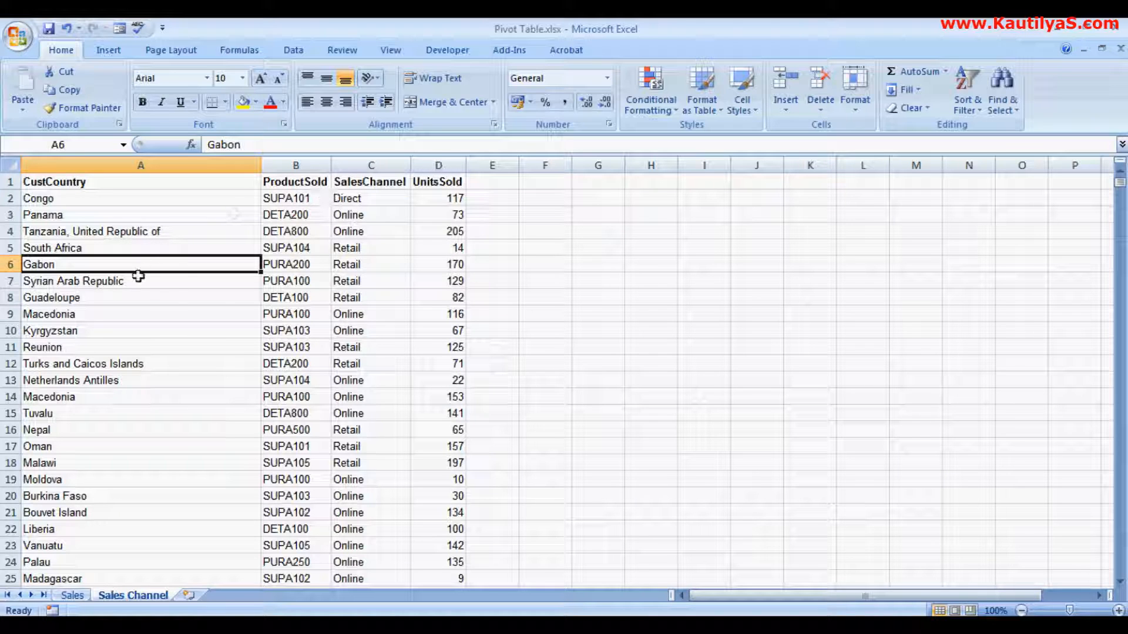
- Create a PivotTable from the Sales Channel data range A1:D999 on a new worksheet
click(227, 308)
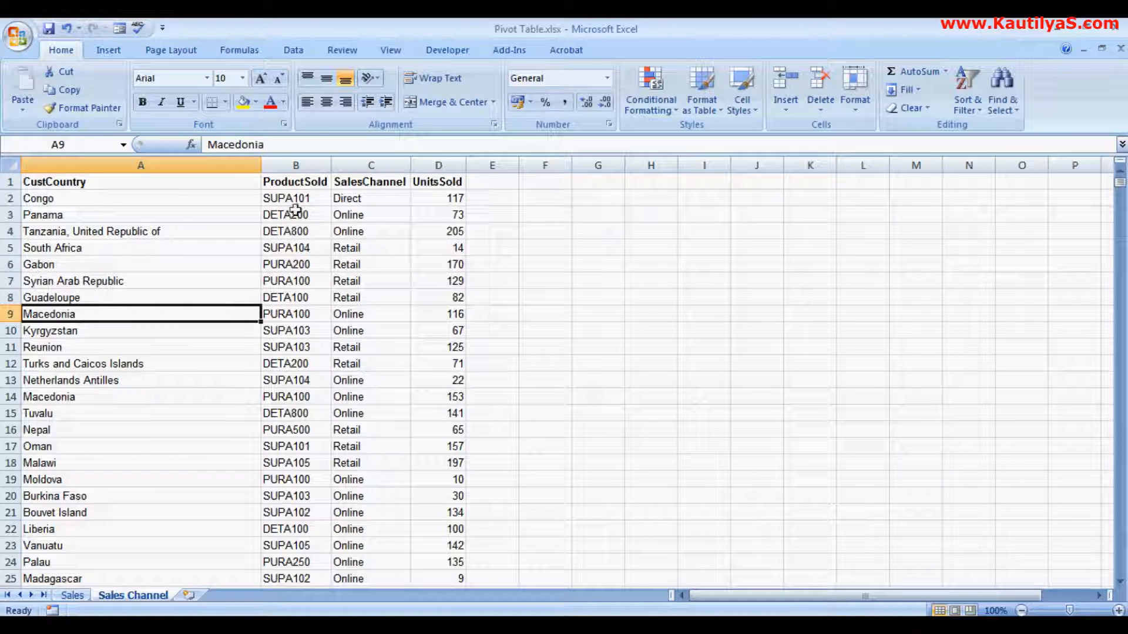
click(312, 314)
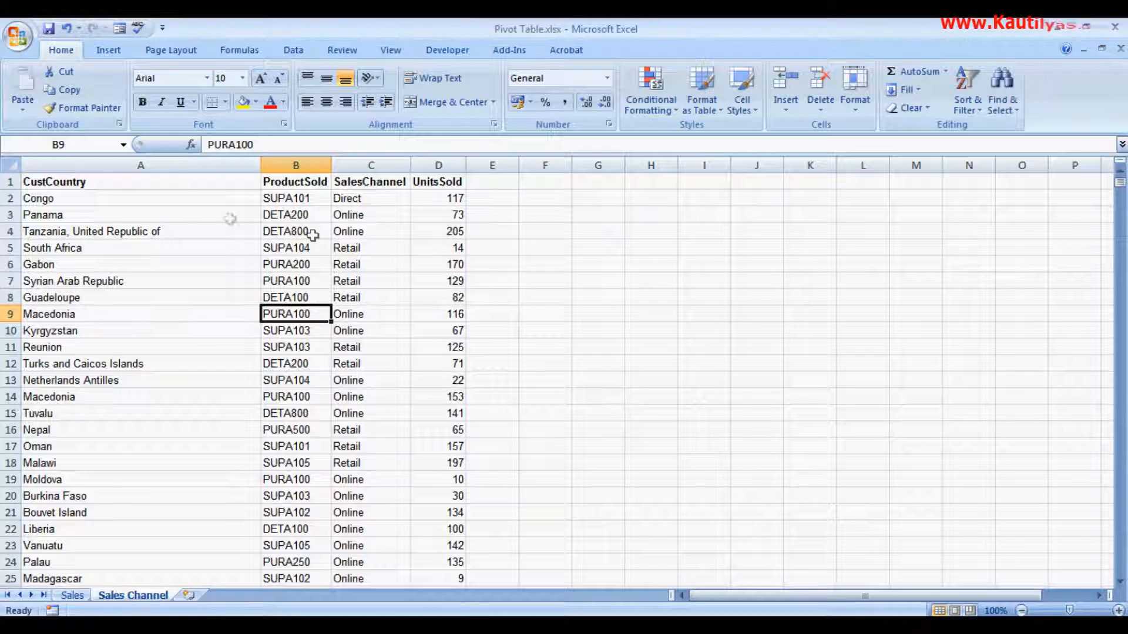
click(203, 246)
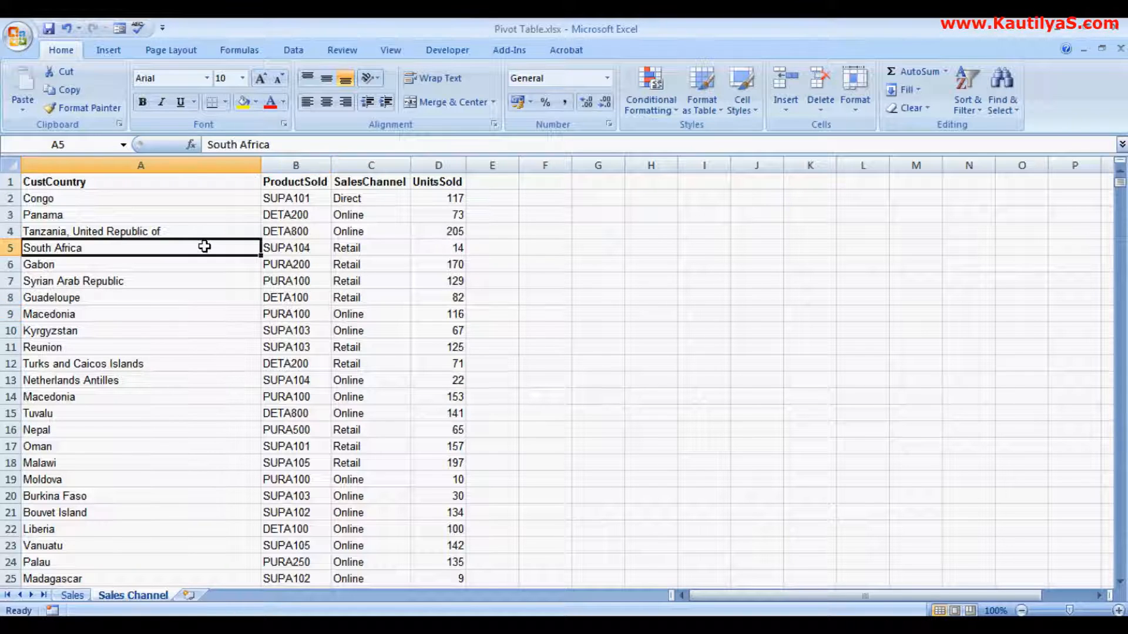
click(197, 268)
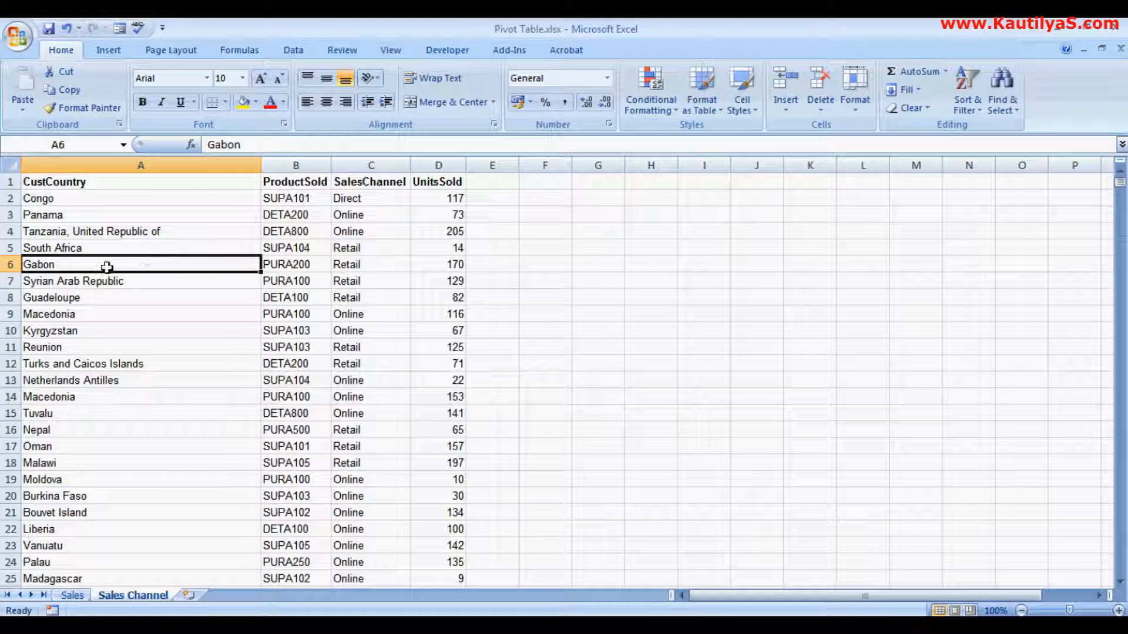
click(109, 51)
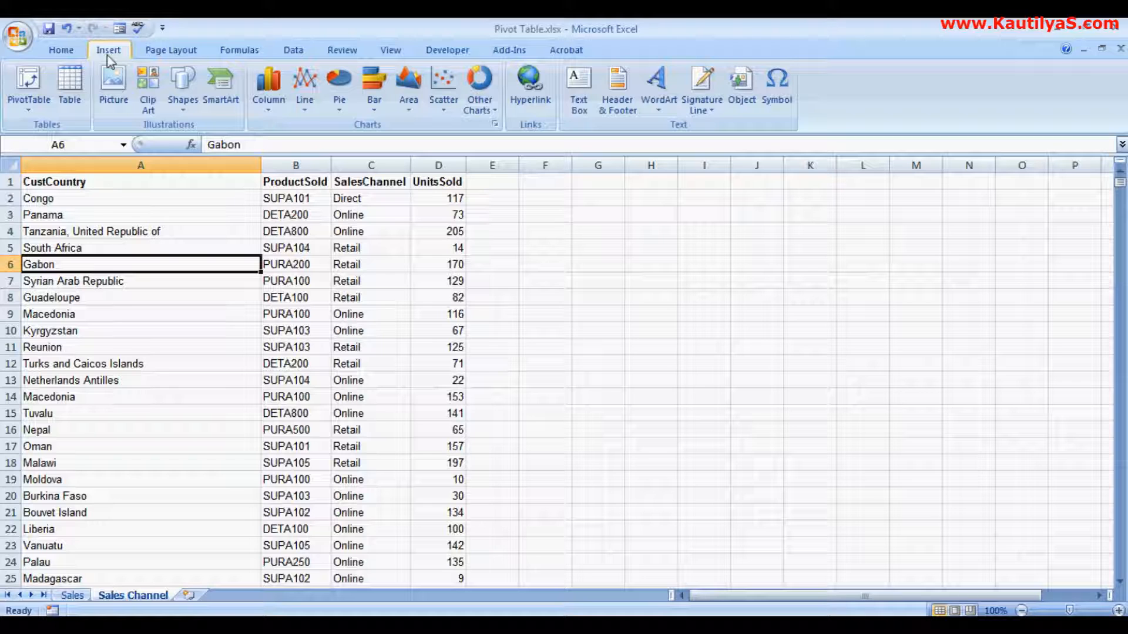
click(29, 83)
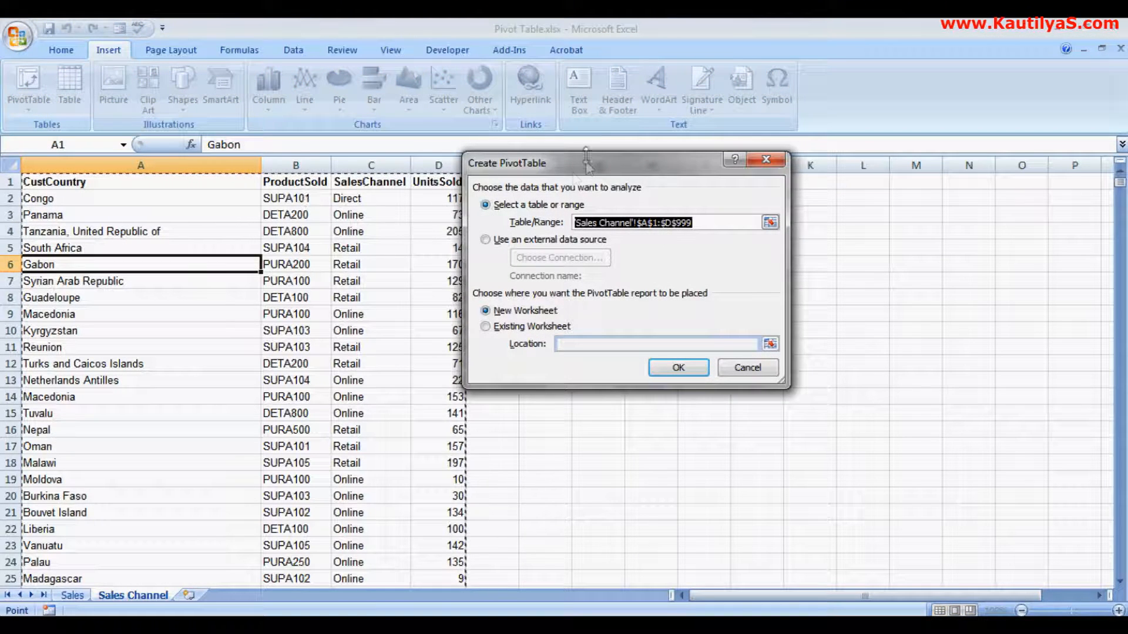
drag(587, 168, 731, 168)
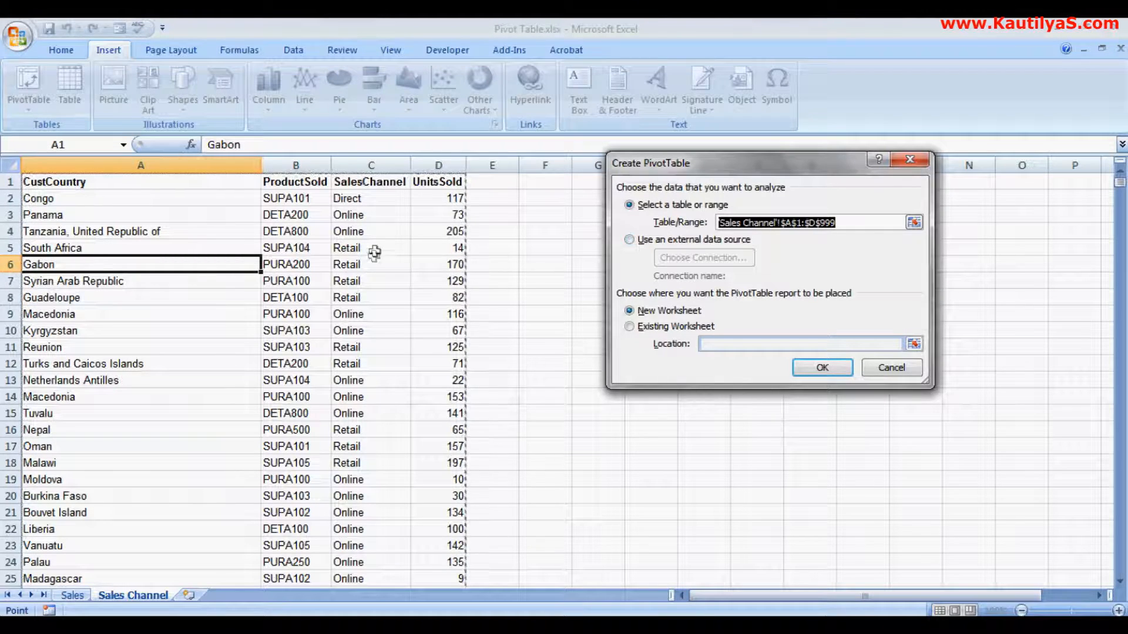
drag(1120, 187, 1120, 570)
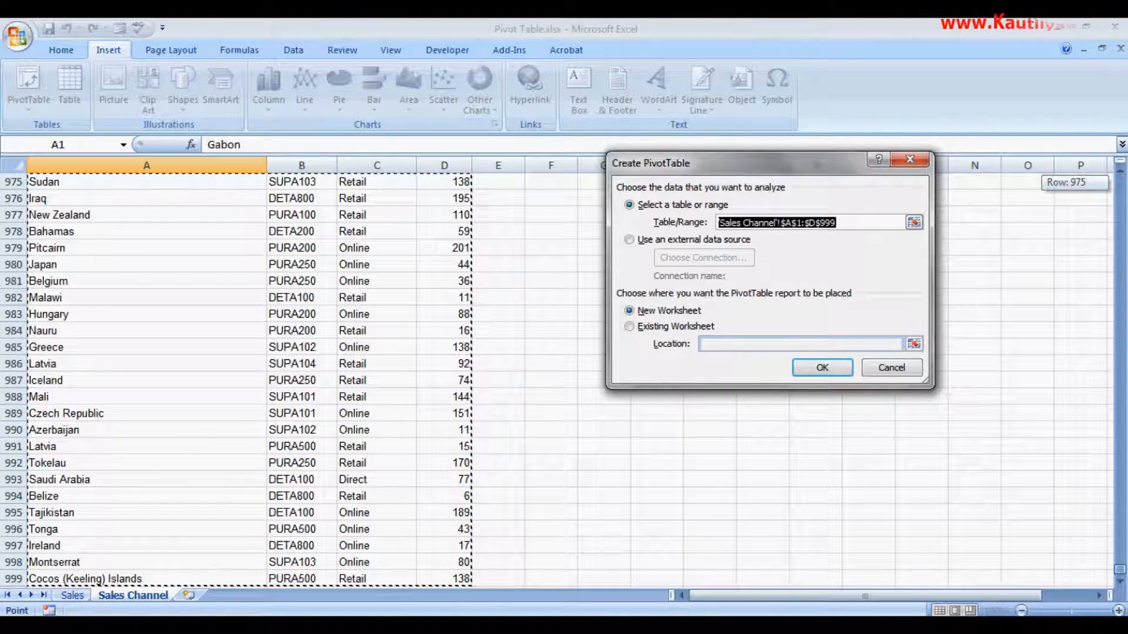
drag(1120, 569, 1120, 185)
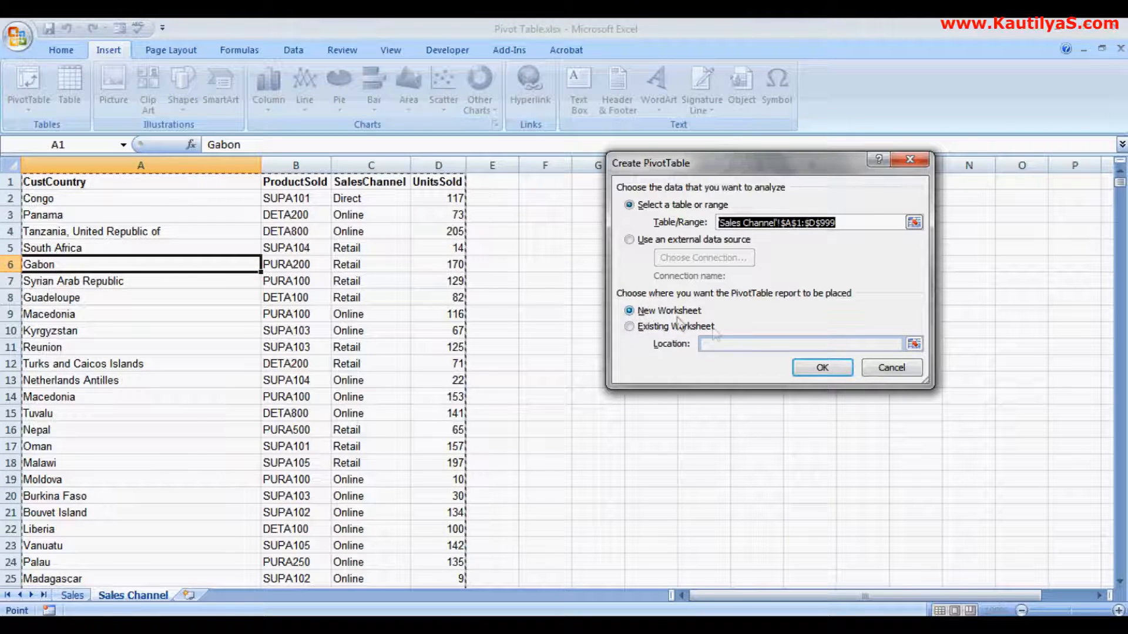
click(826, 368)
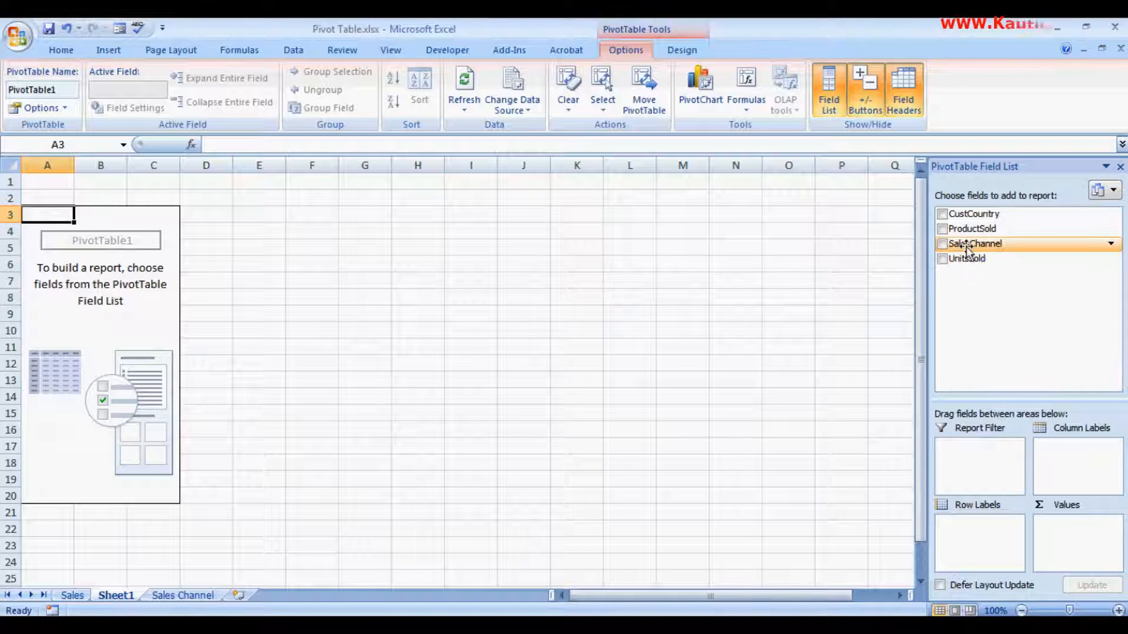
- Lay out the PivotTable with ProductSold as row labels, SalesChannel as column labels and the sum of UnitsSold as values
click(942, 244)
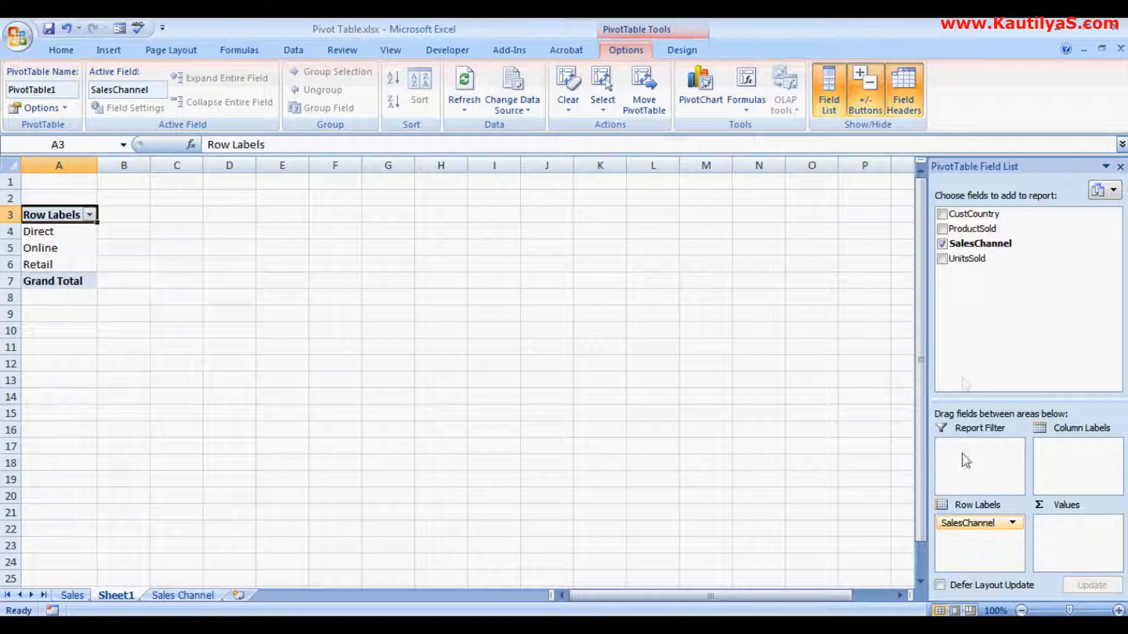
click(965, 231)
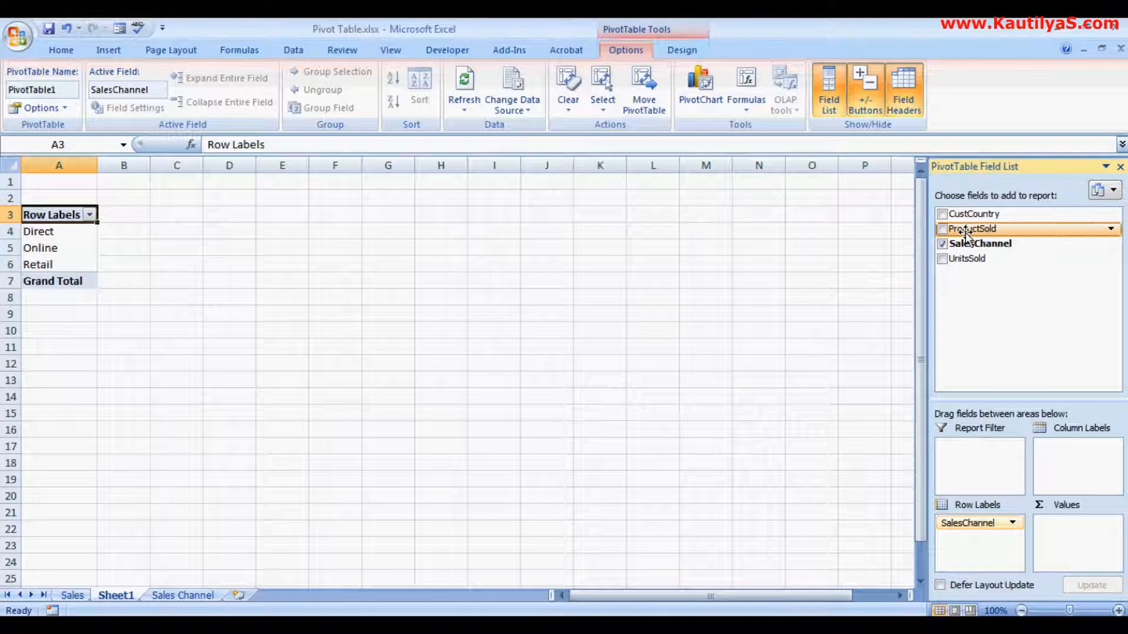
drag(963, 232, 1072, 459)
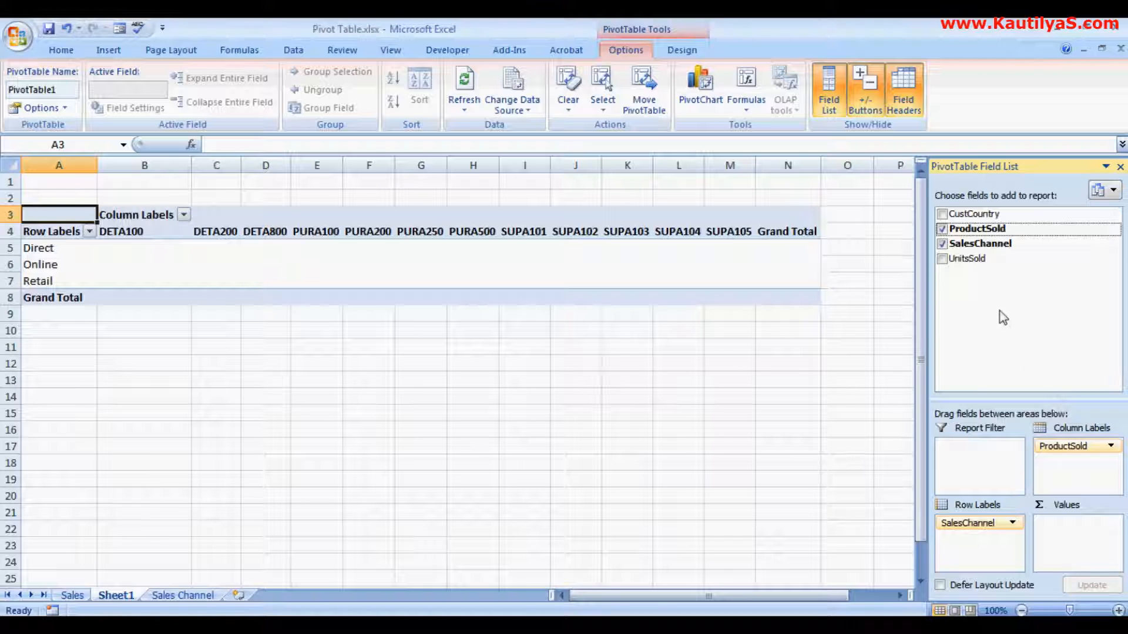
mouse_move(1058, 445)
mouse_down()
mouse_move(972, 555)
mouse_move(1014, 481)
mouse_move(1069, 450)
mouse_up()
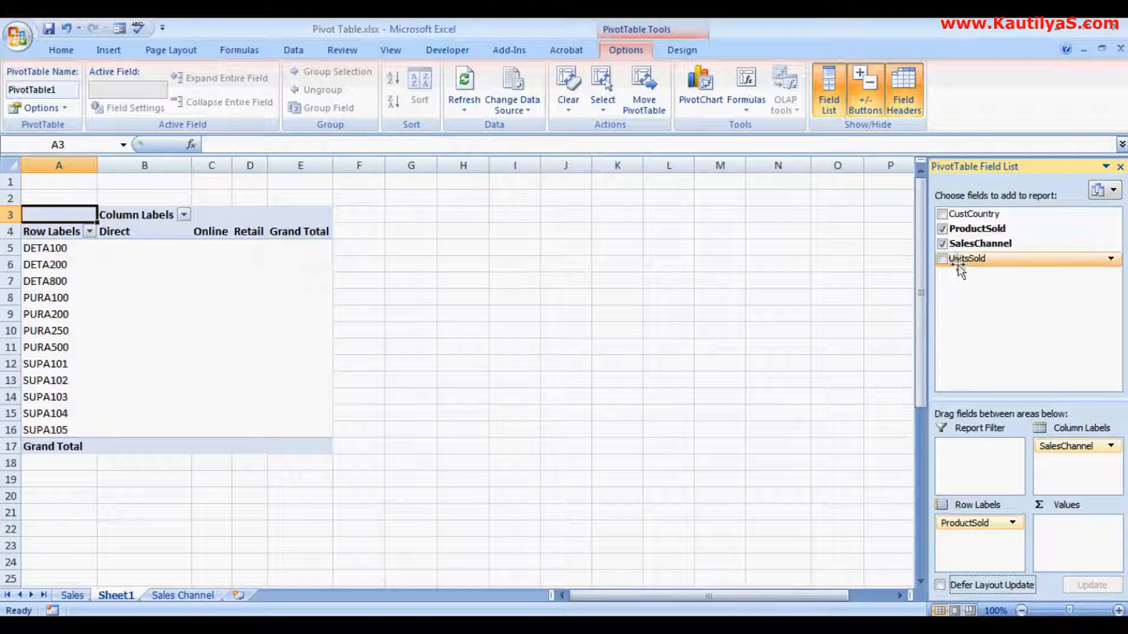
drag(956, 262, 943, 261)
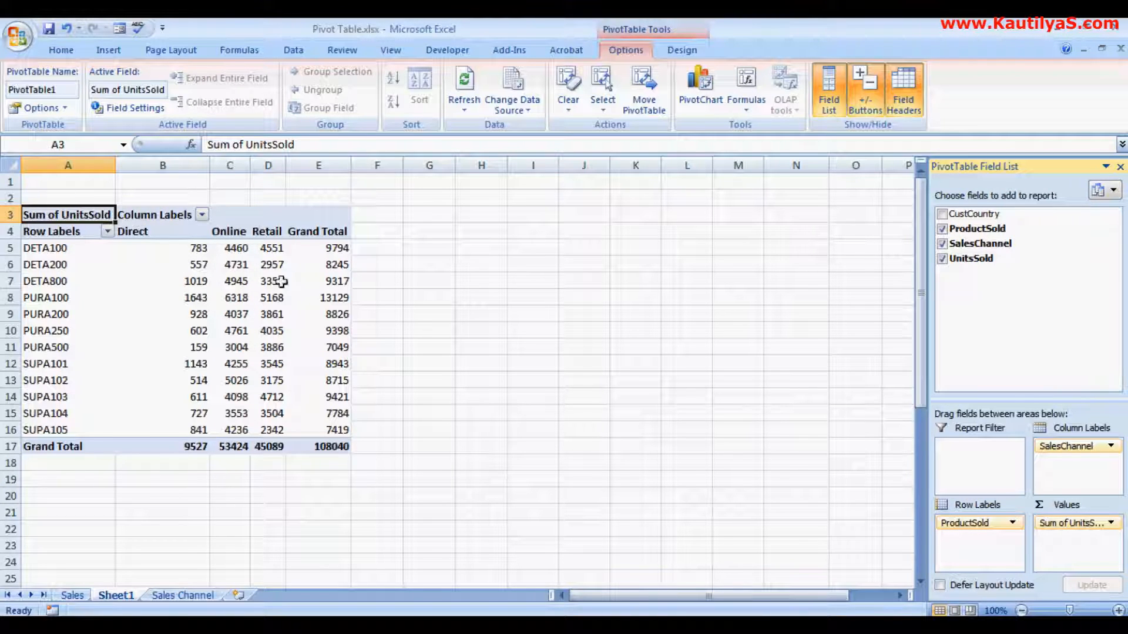
- Summarize the PivotTable's UnitsSold value field by Count
click(1112, 523)
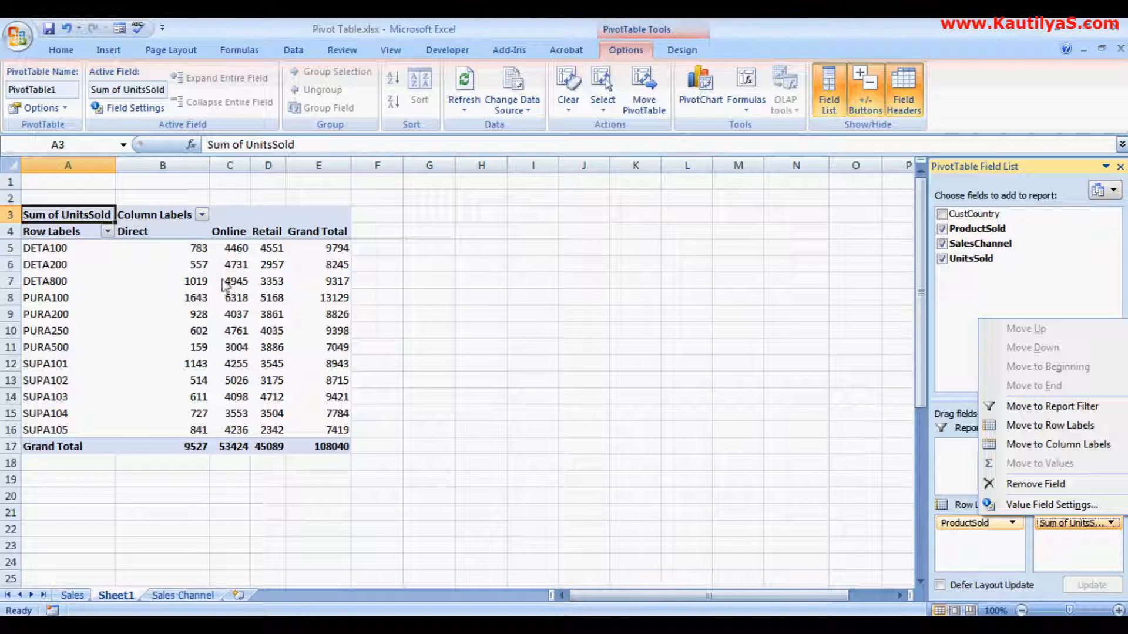
click(1034, 506)
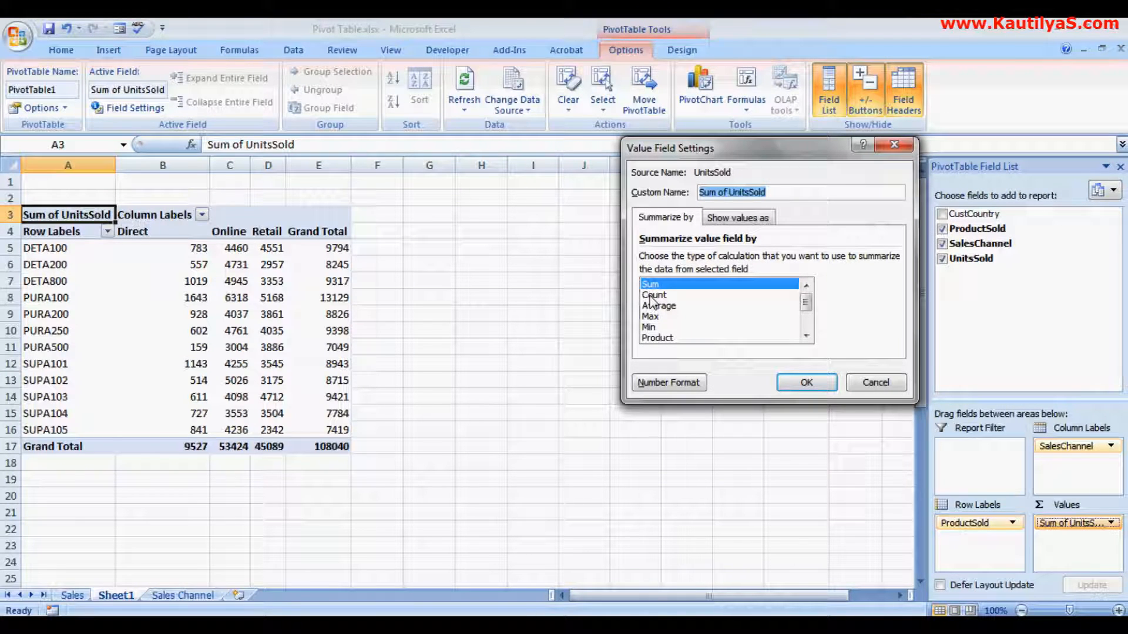
click(651, 295)
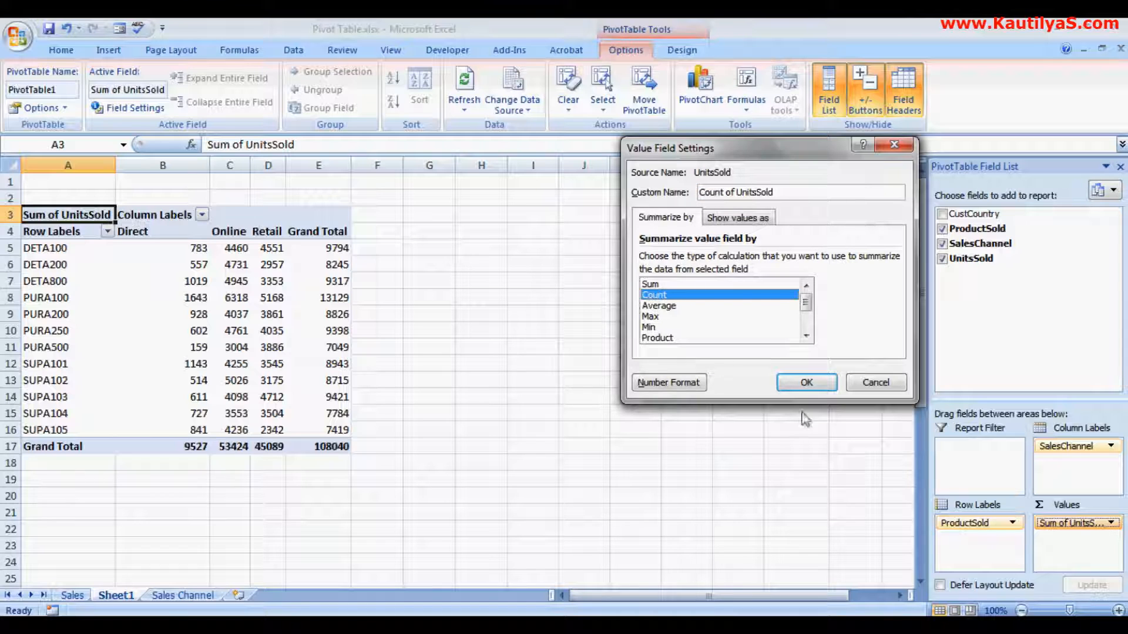
click(806, 383)
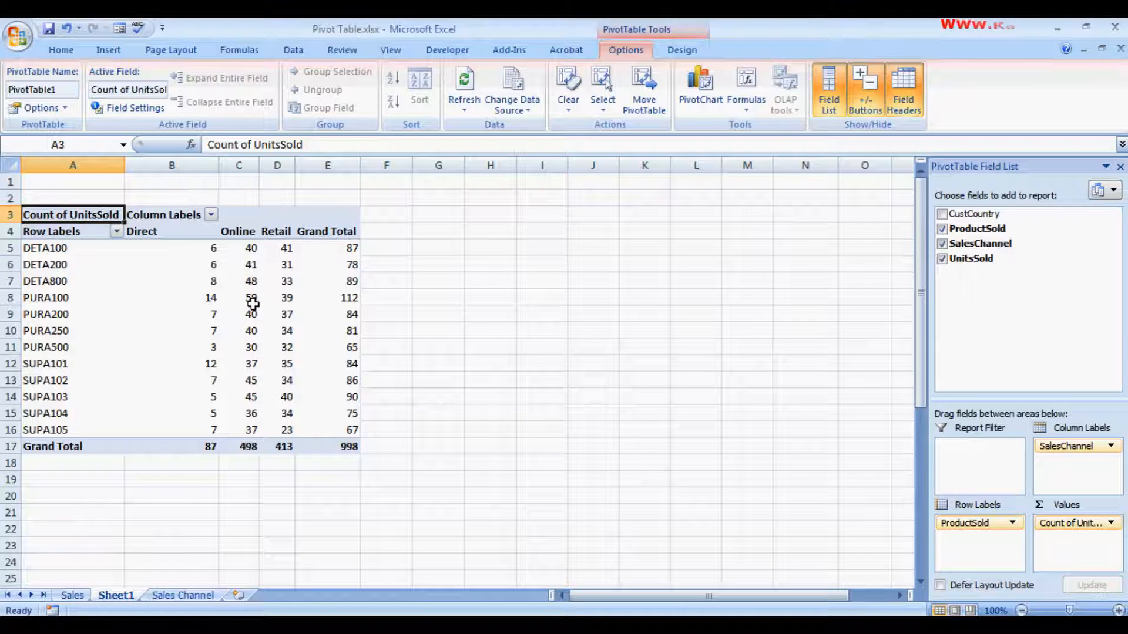
mouse_move(248, 302)
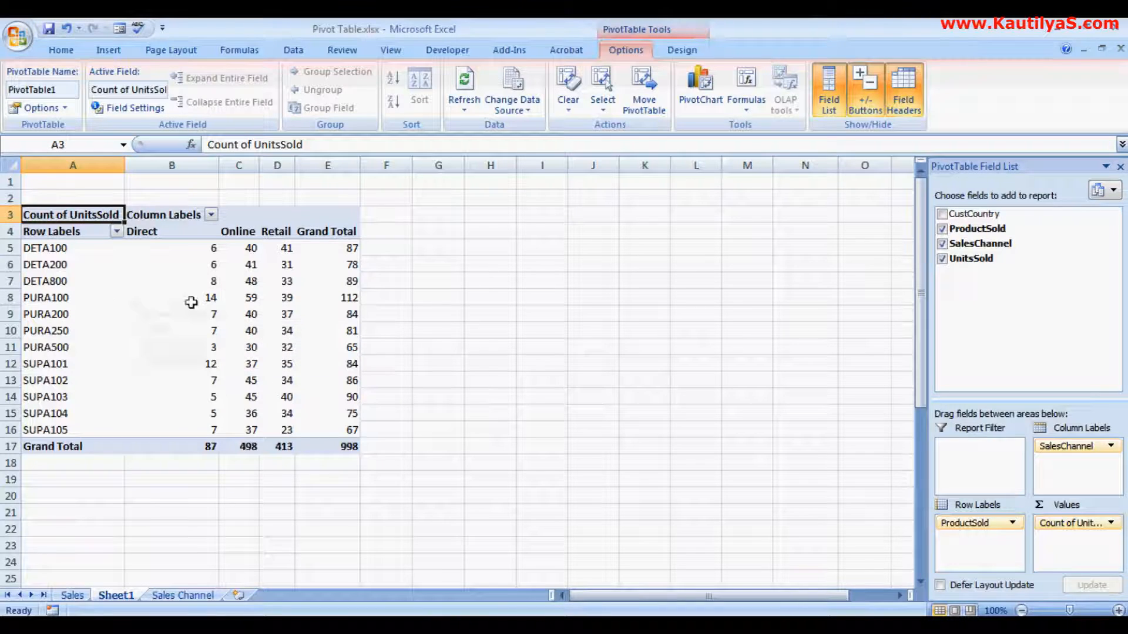
mouse_move(61, 302)
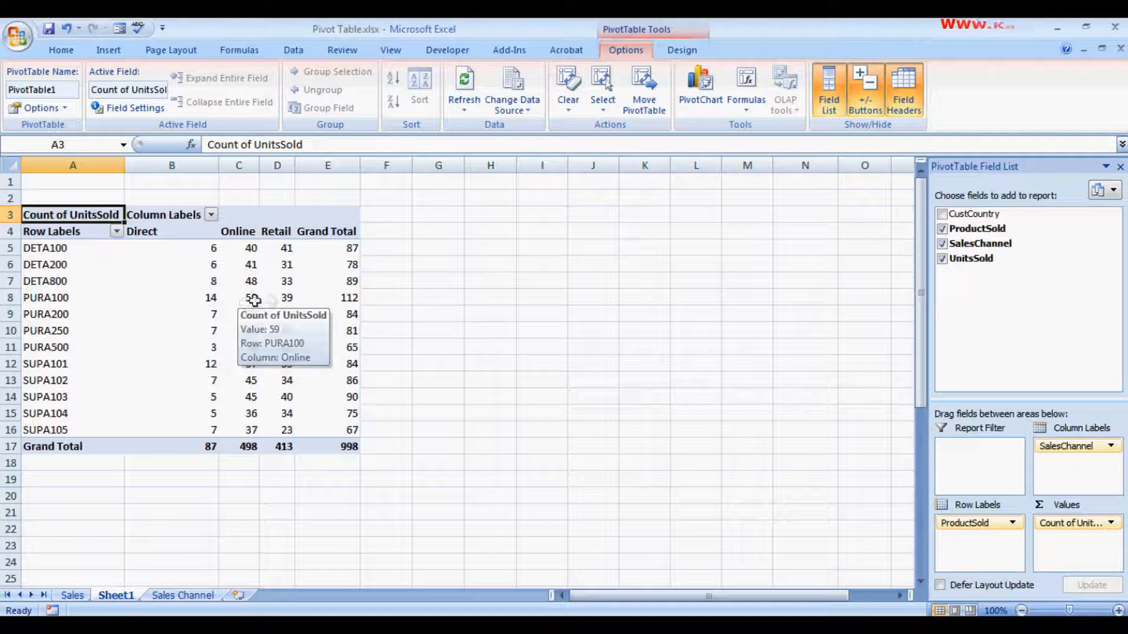
mouse_move(200, 301)
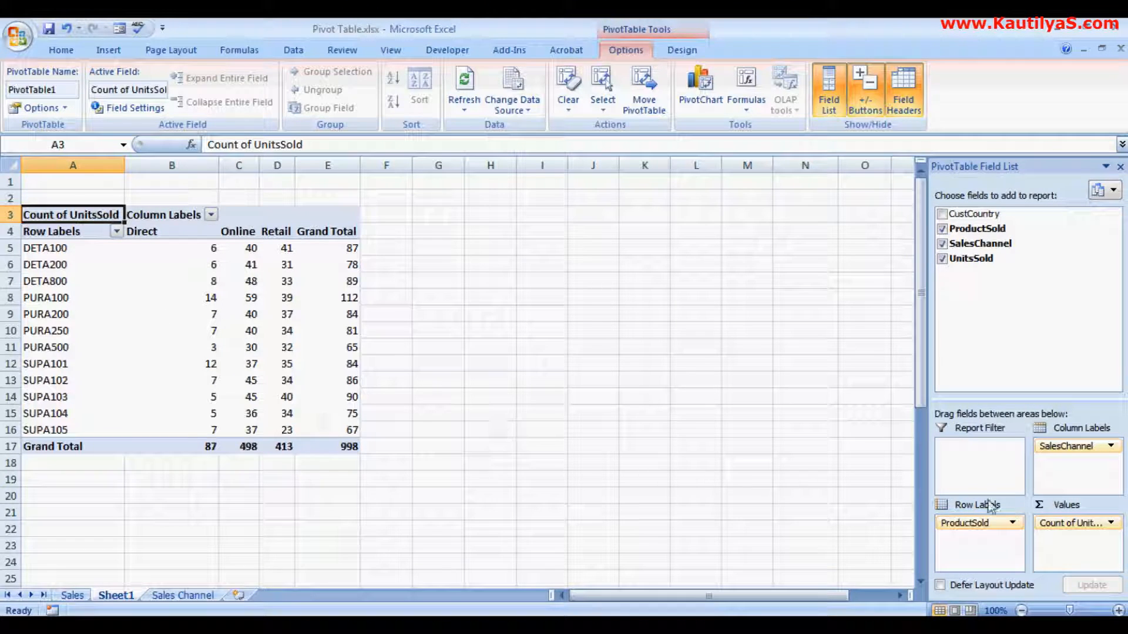
- Change the summary calculation of the UnitsSold value field to Average
click(1110, 522)
click(1034, 573)
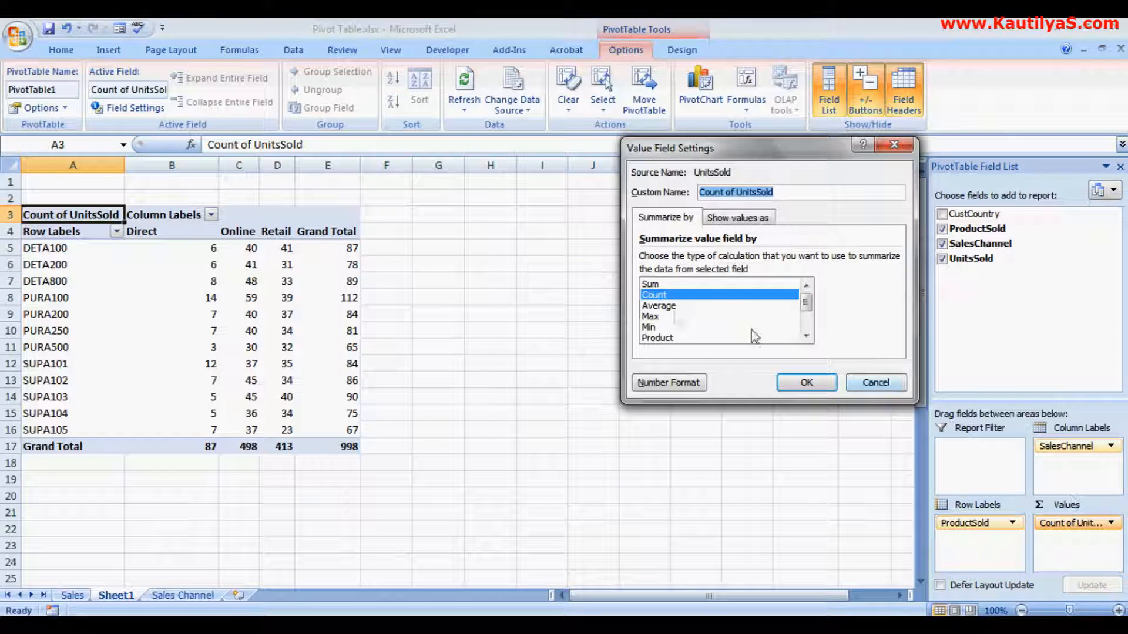
click(652, 306)
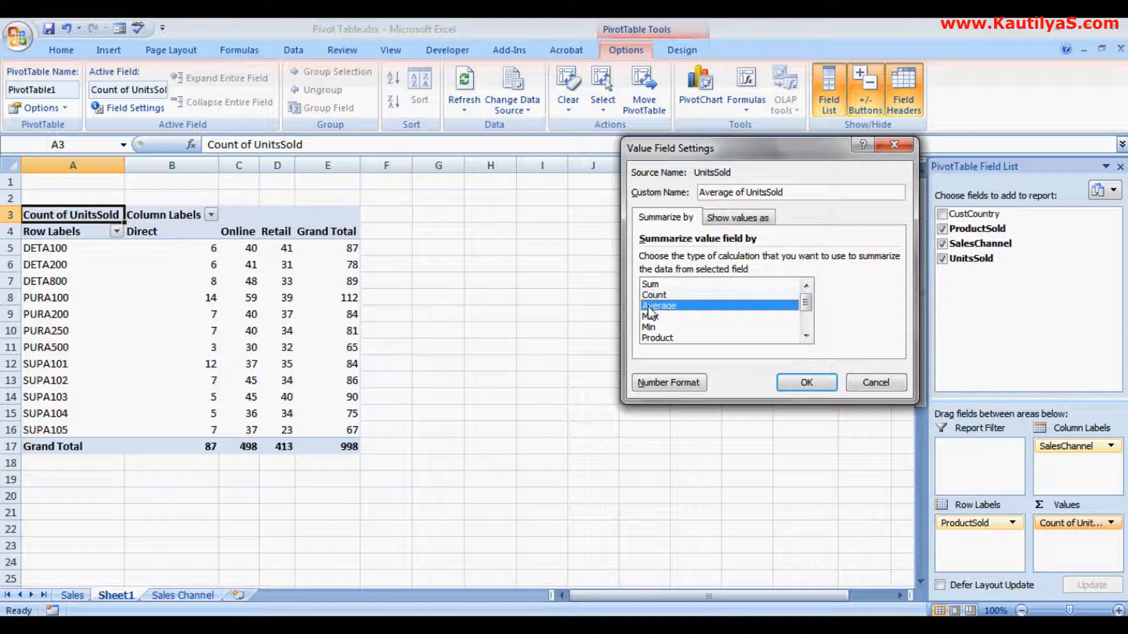
click(804, 383)
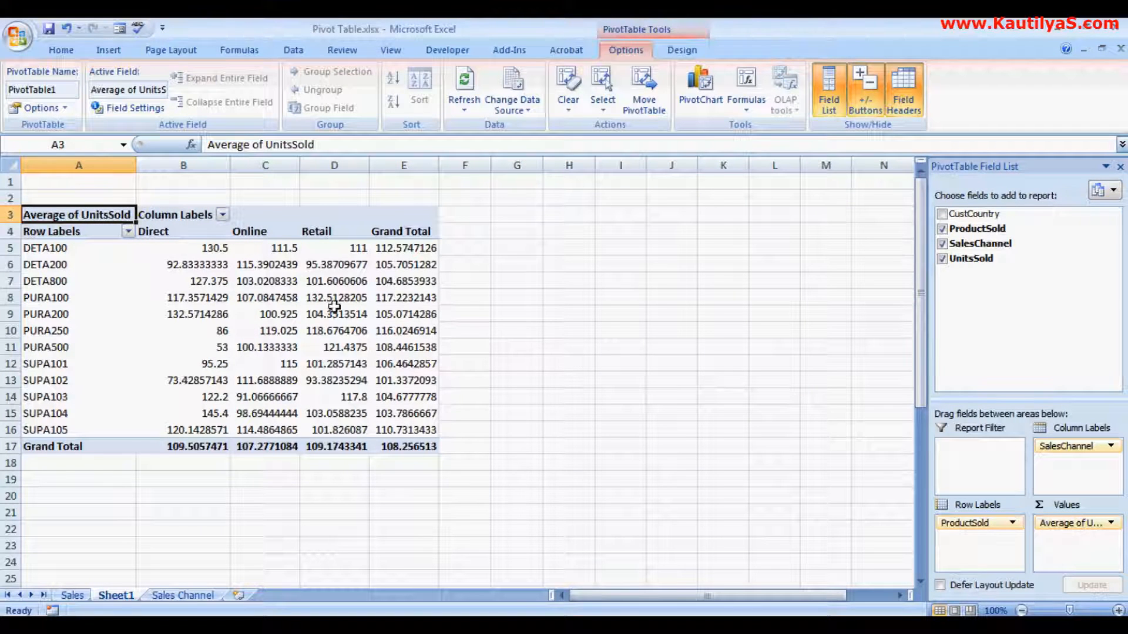
- Set the UnitsSold value field back to being summarized by Sum
click(1110, 523)
click(1051, 505)
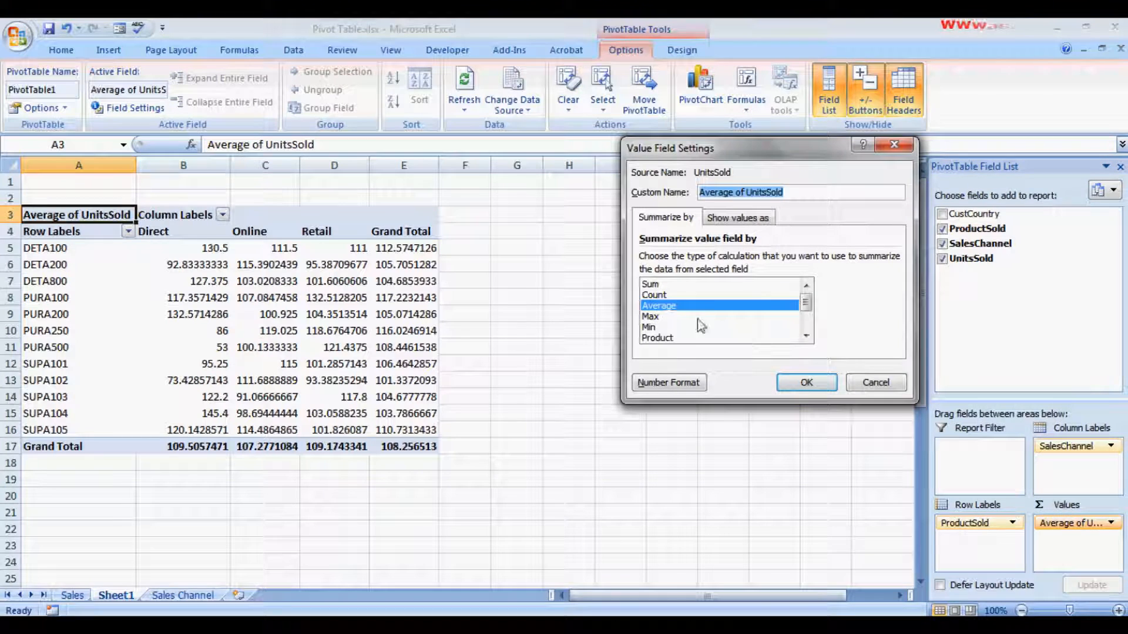
click(650, 285)
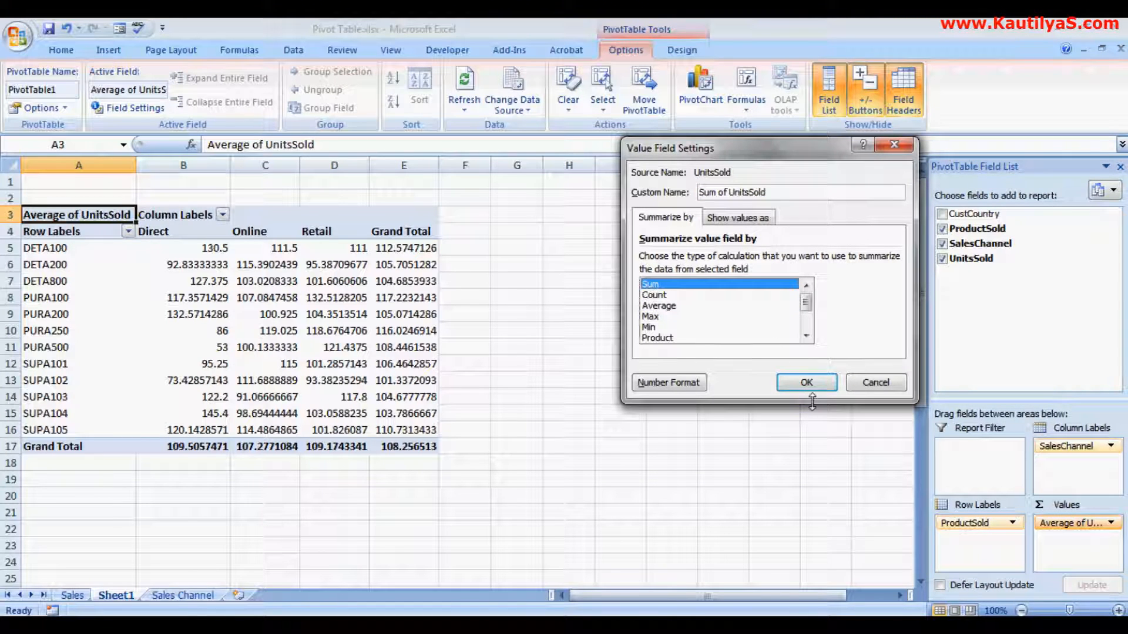
click(801, 384)
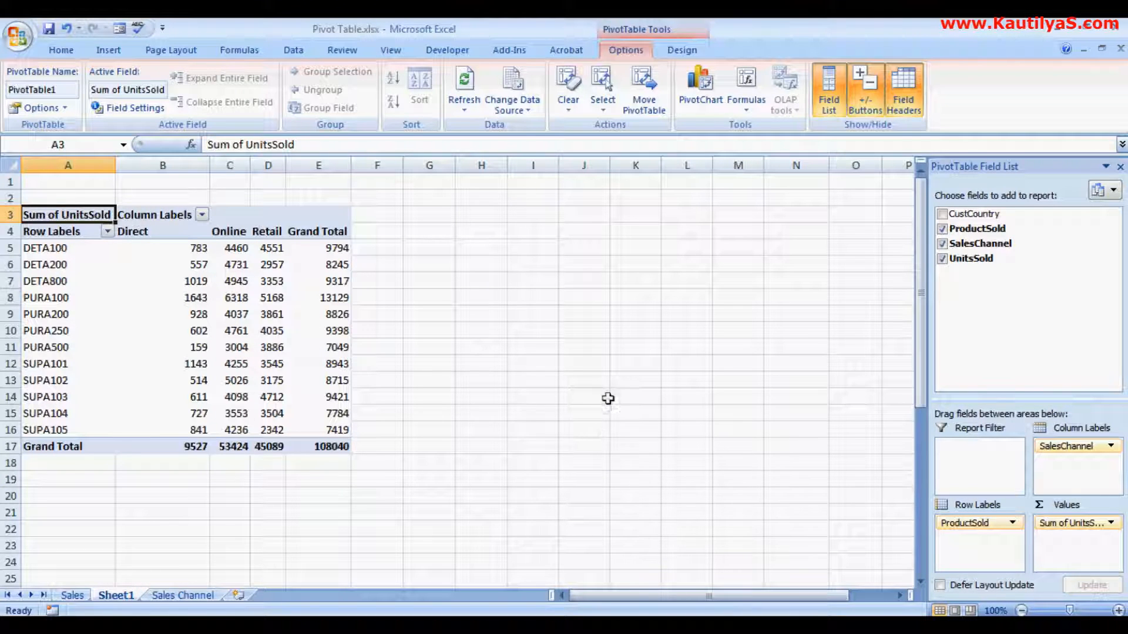
- Create a PivotTable on a new worksheet from the Sales sheet's data range A1:G43
click(70, 595)
click(464, 295)
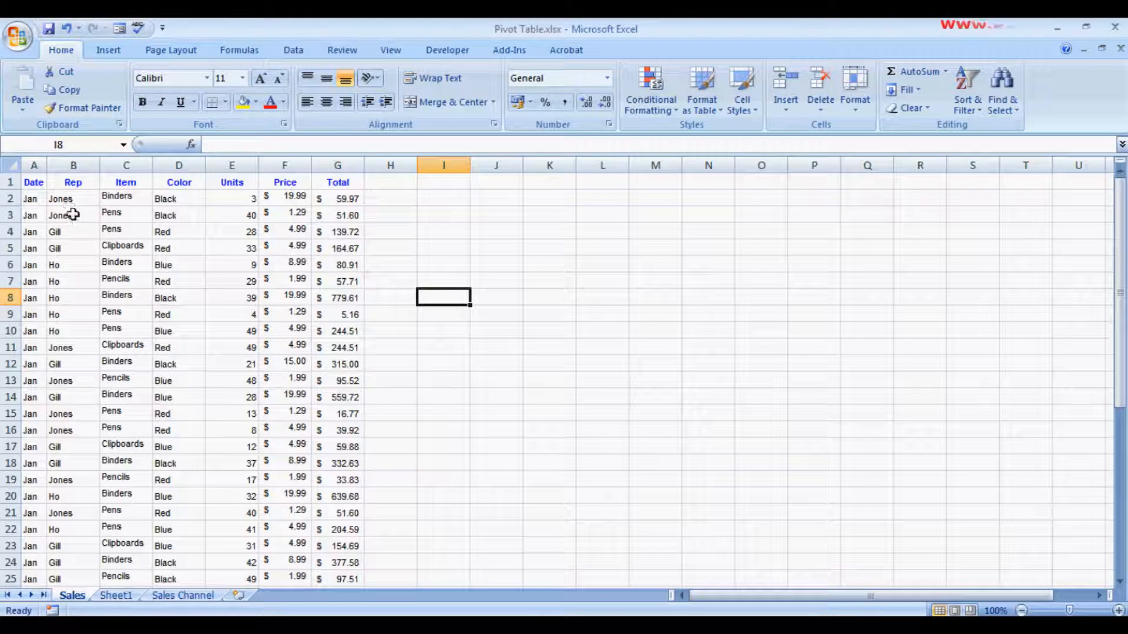
click(79, 233)
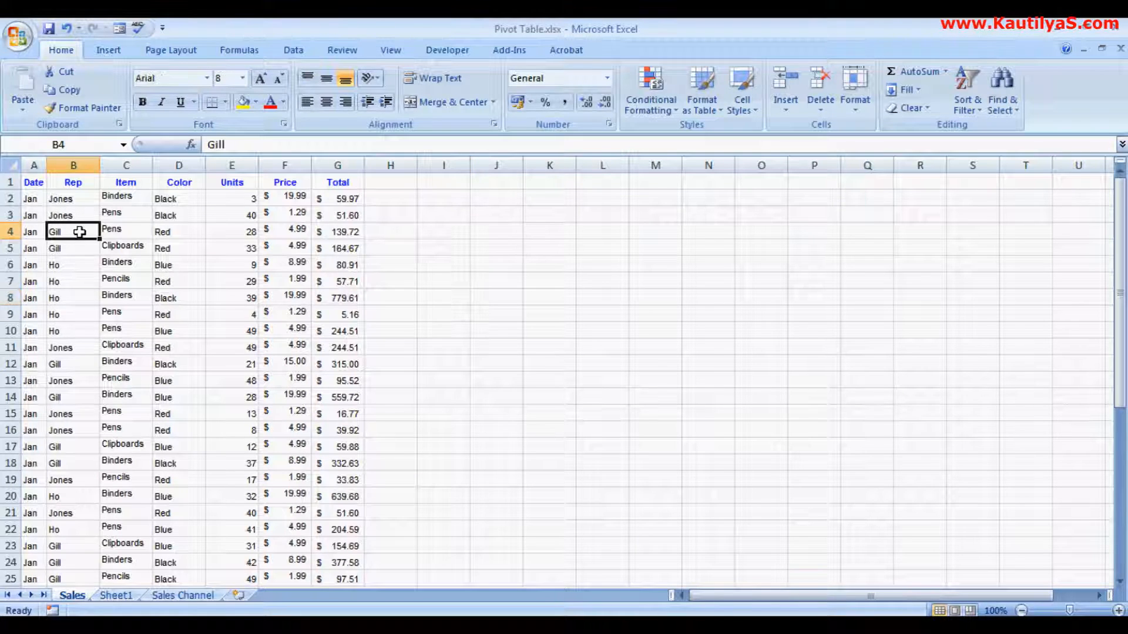
click(108, 54)
click(29, 112)
click(29, 144)
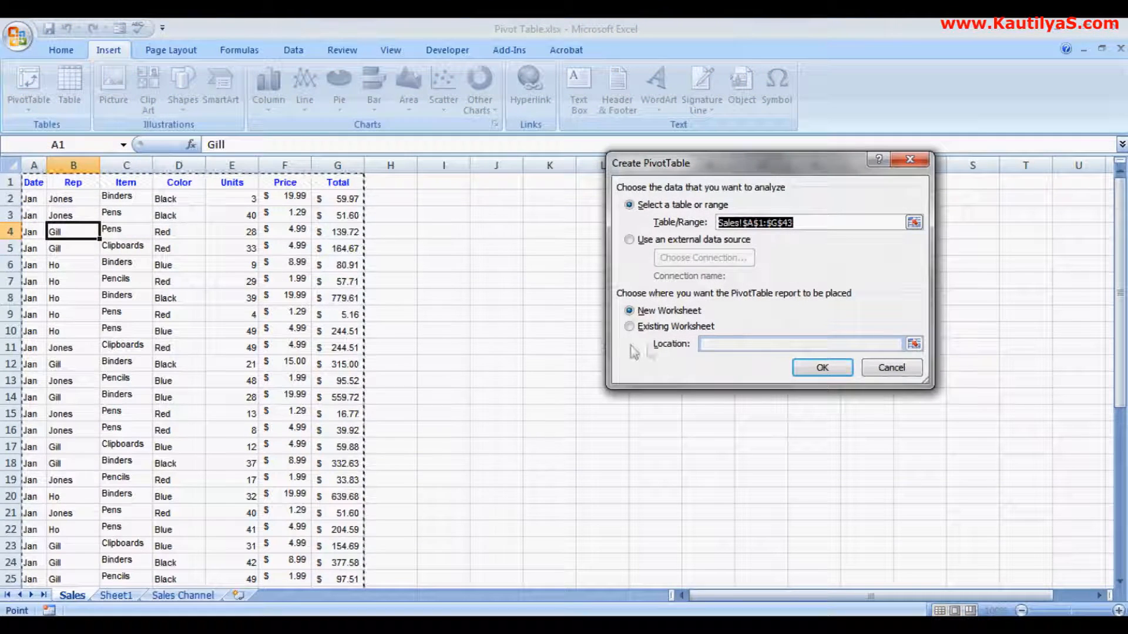
click(823, 368)
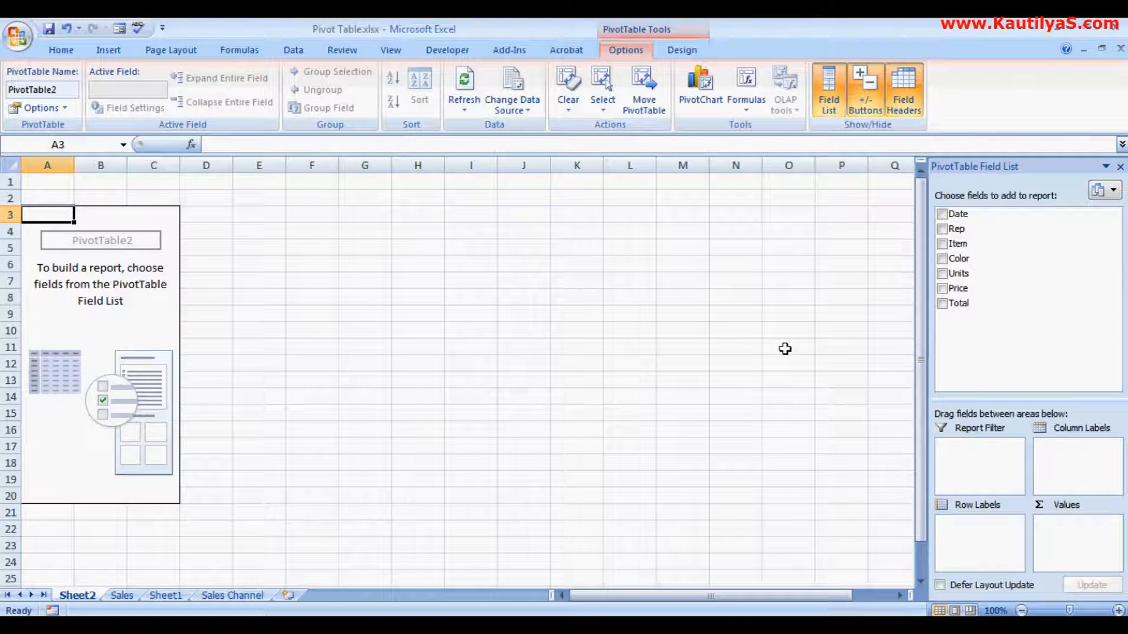
- Lay out the new PivotTable with Rep as row labels, Item as column labels and the sum of Total as values
click(942, 229)
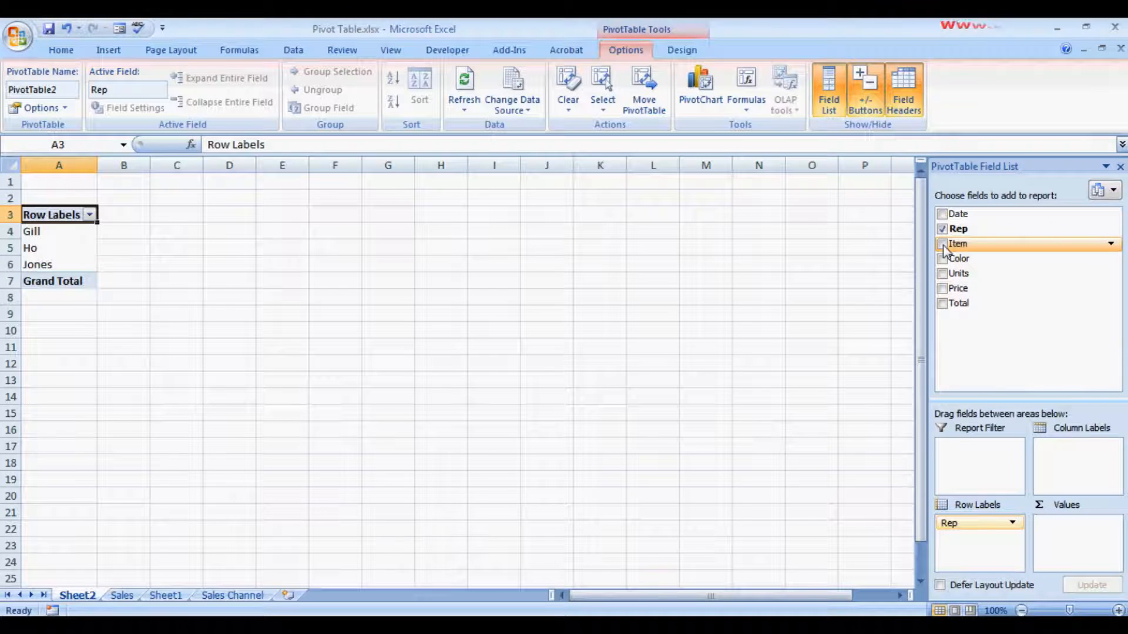
click(942, 244)
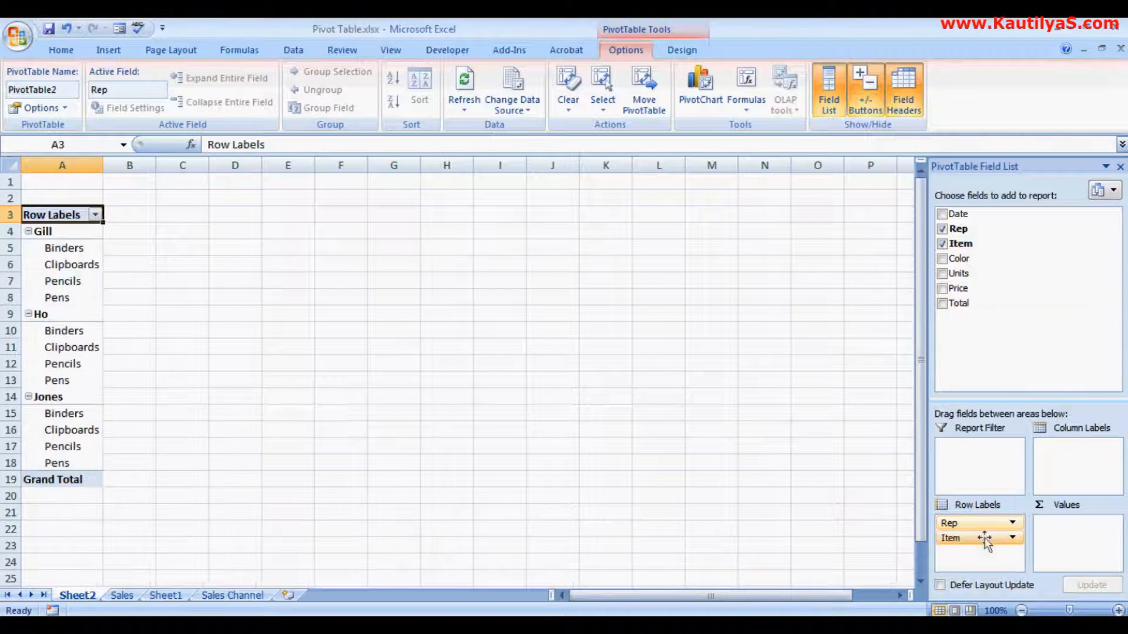
mouse_move(951, 538)
mouse_down()
mouse_move(1057, 464)
mouse_move(1059, 449)
mouse_up()
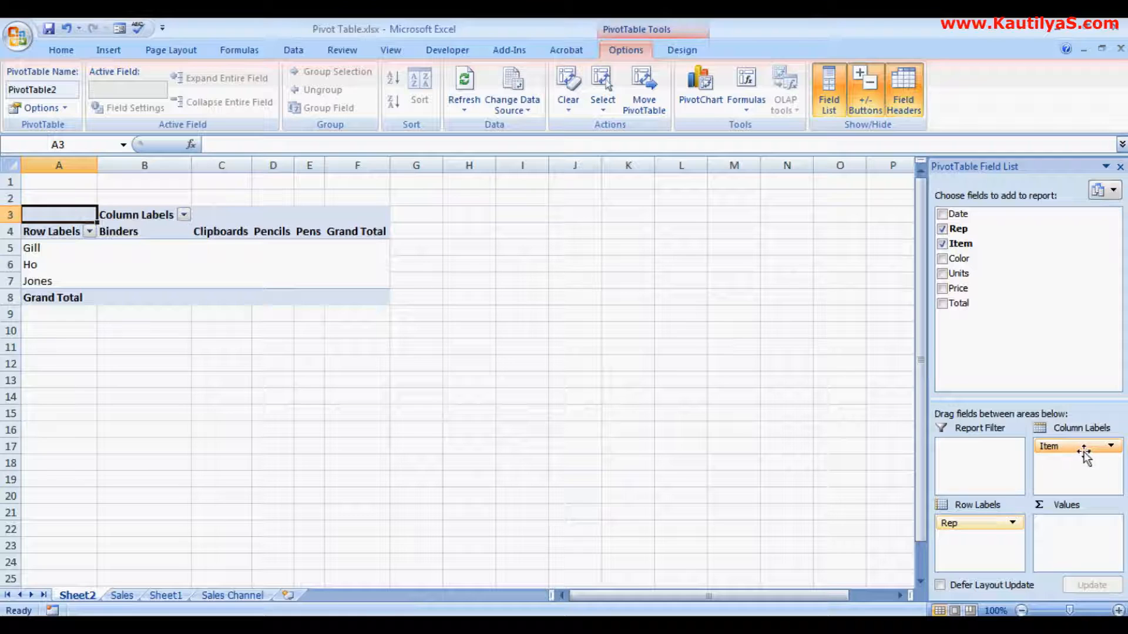
drag(943, 310, 1060, 533)
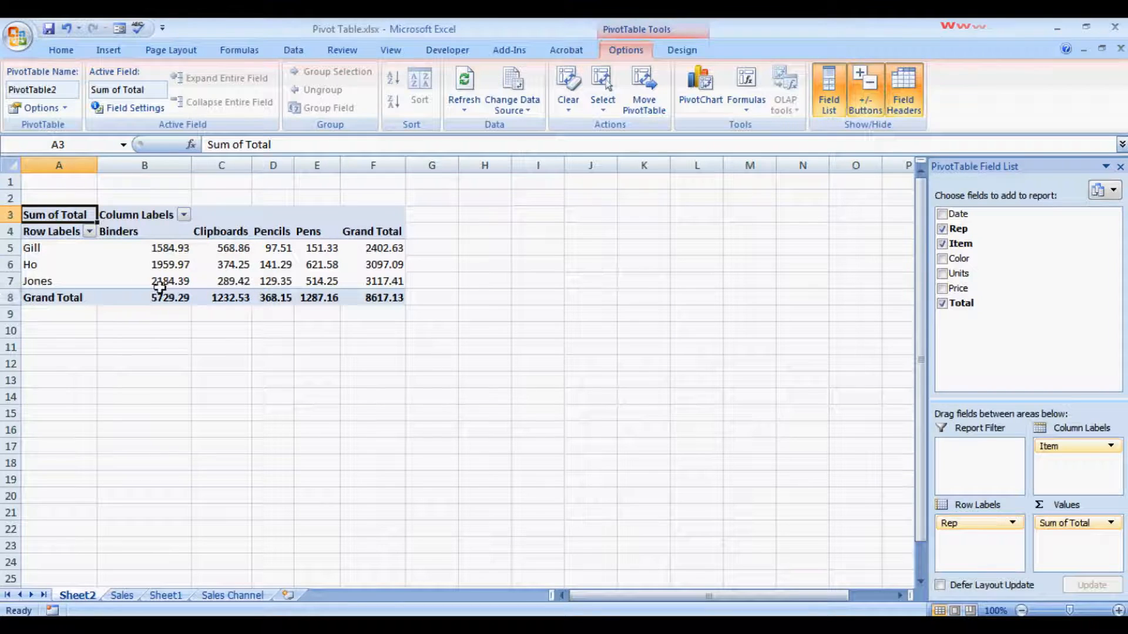
mouse_move(359, 287)
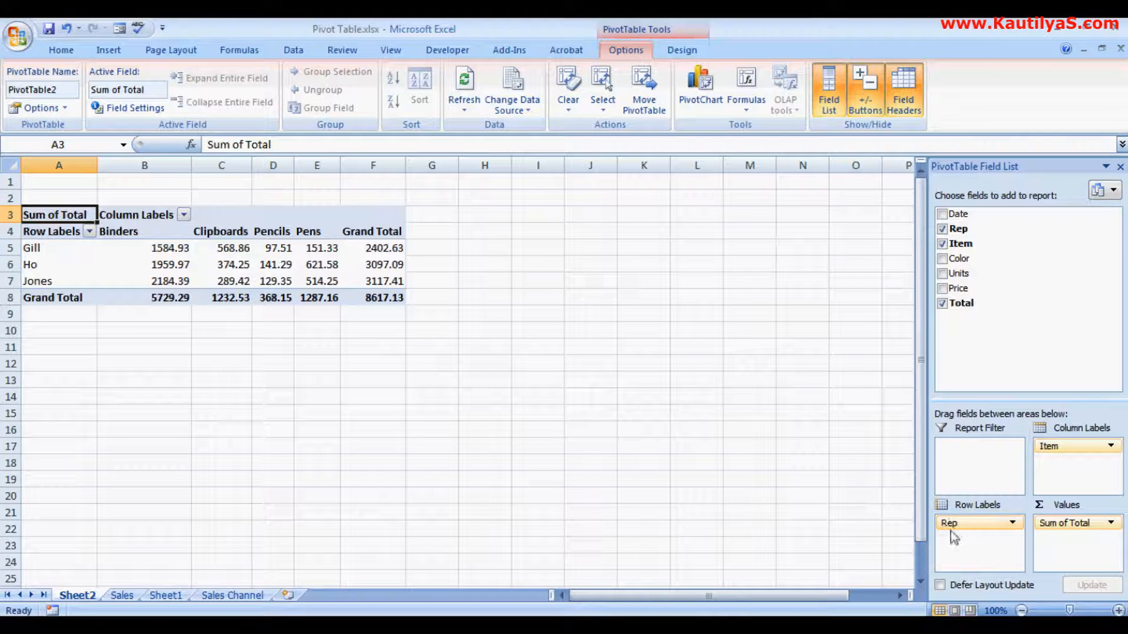
- Replace Rep with Date as the PivotTable's row labels
click(942, 229)
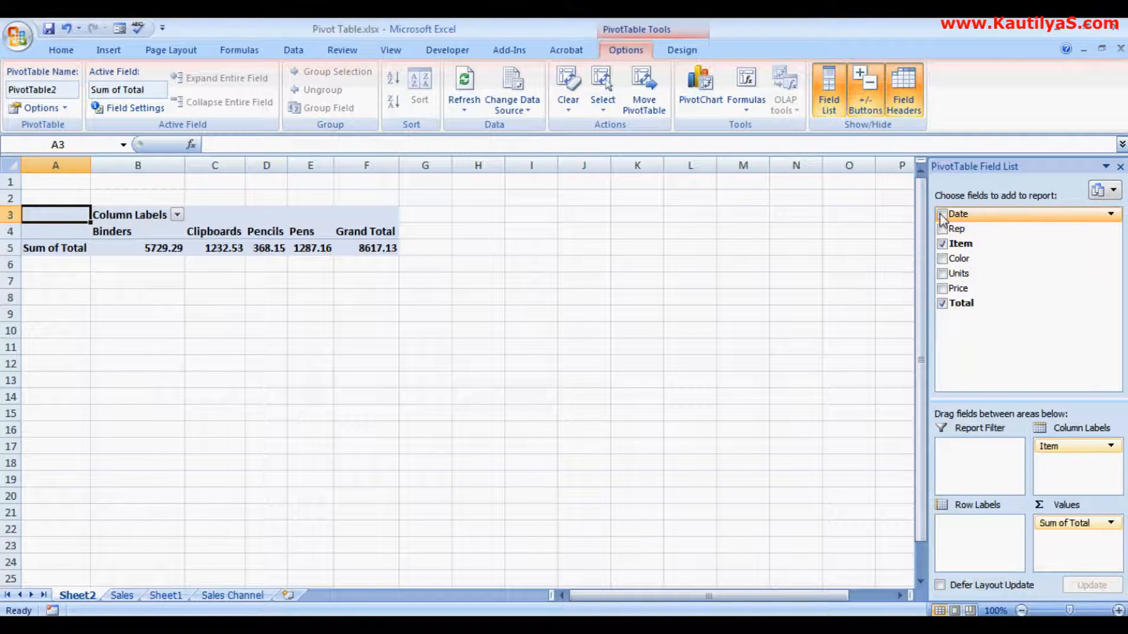
click(942, 215)
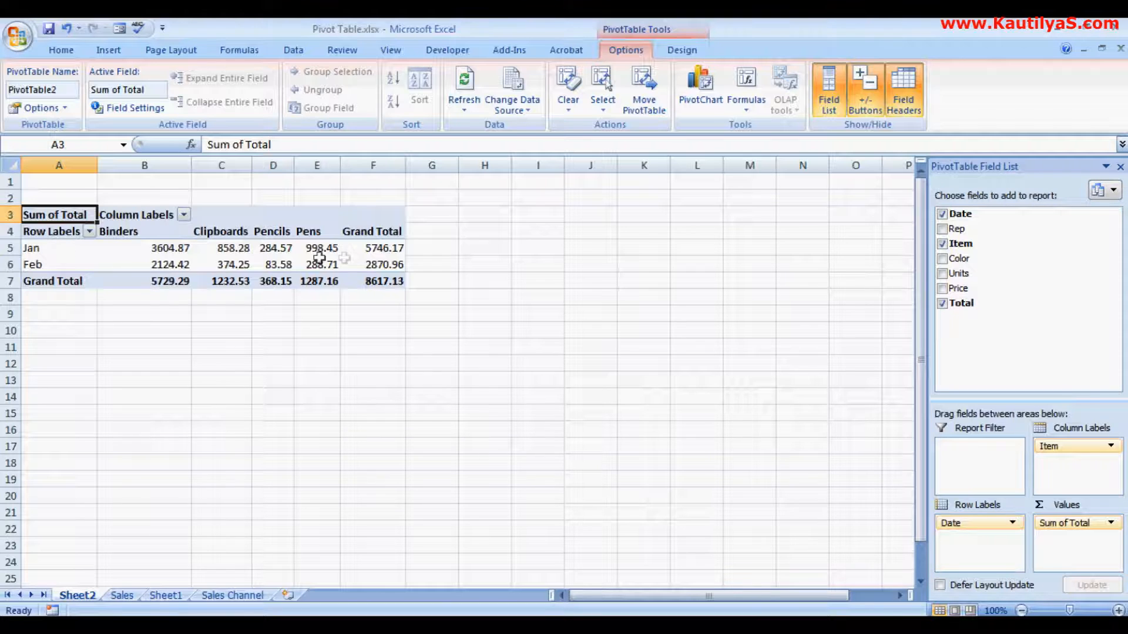
mouse_move(374, 256)
mouse_move(356, 284)
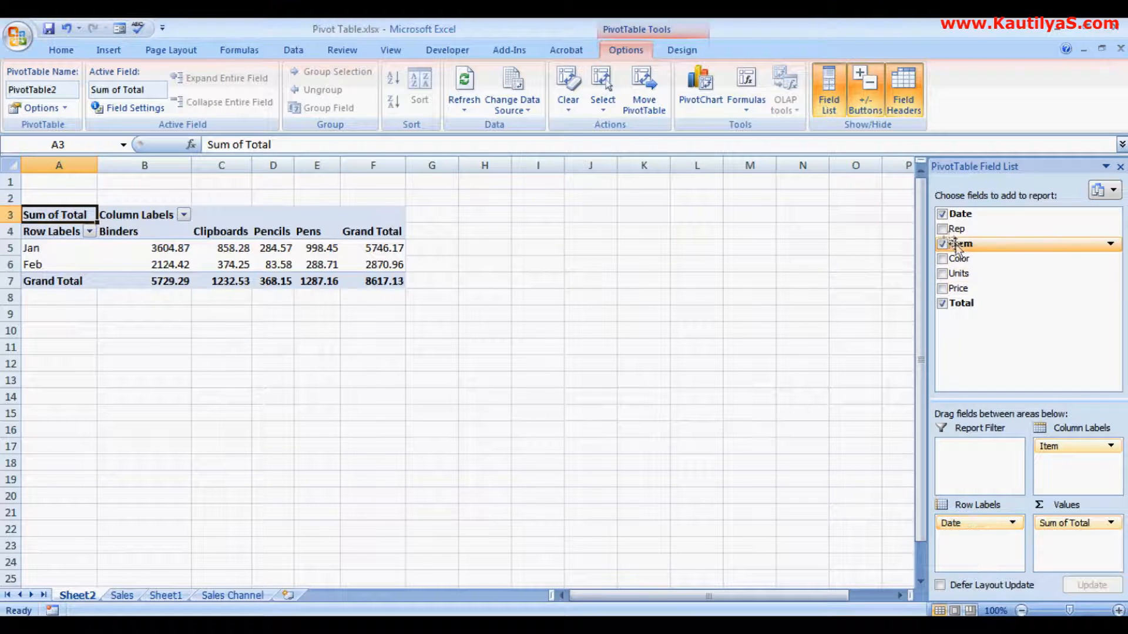
- Remove Date from the PivotTable, move Item to the row labels and use Color as the column labels
click(942, 215)
drag(1067, 444, 986, 537)
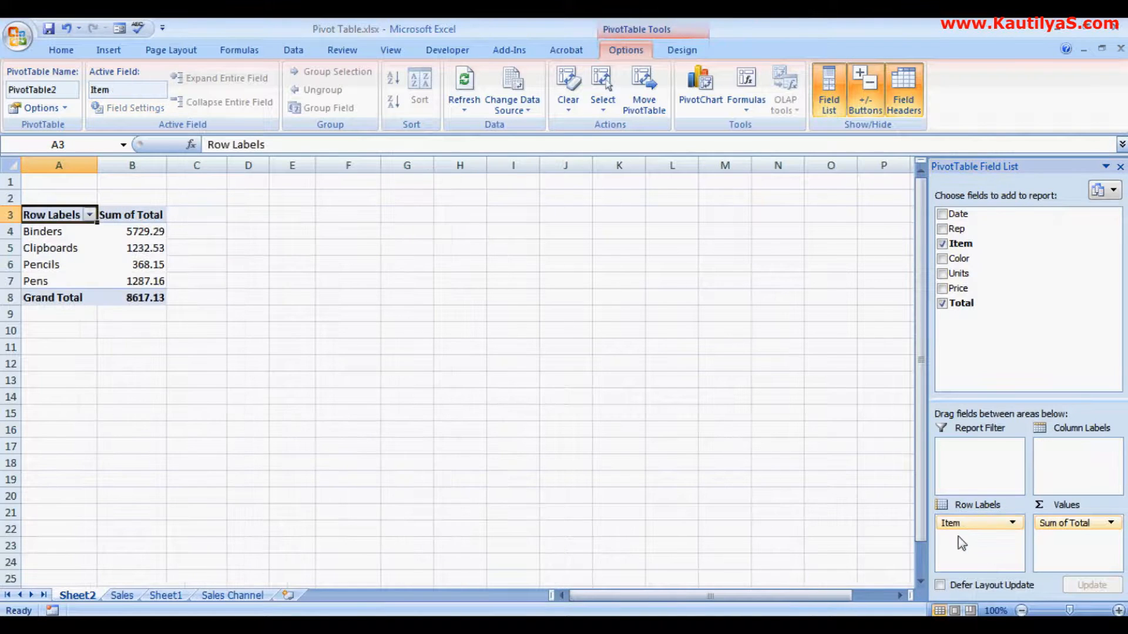
click(943, 259)
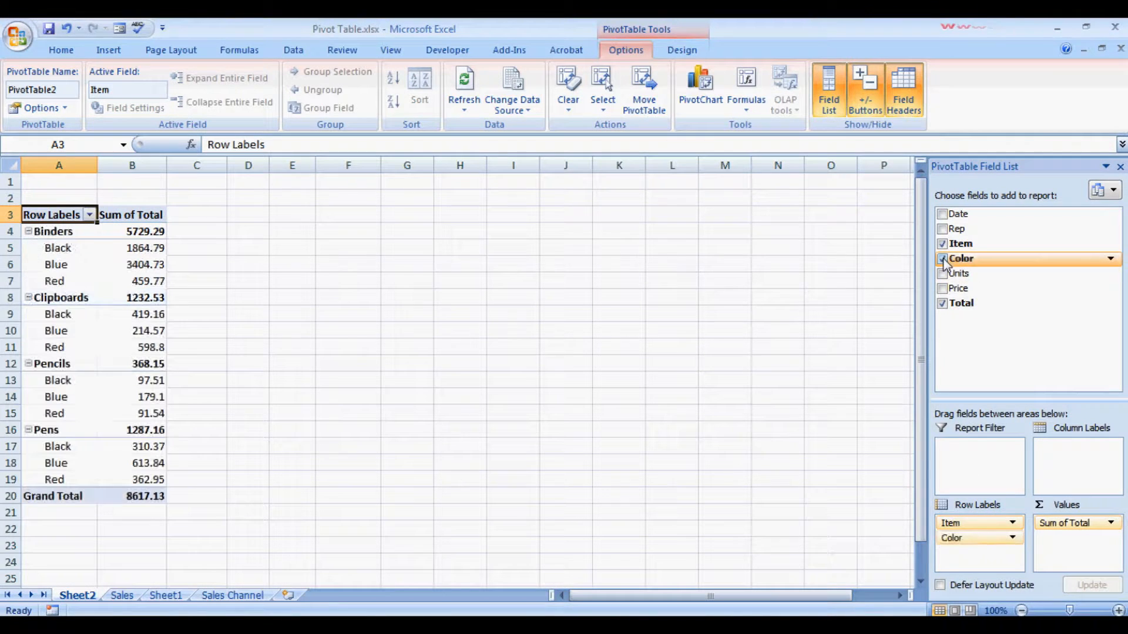
drag(952, 539, 1052, 449)
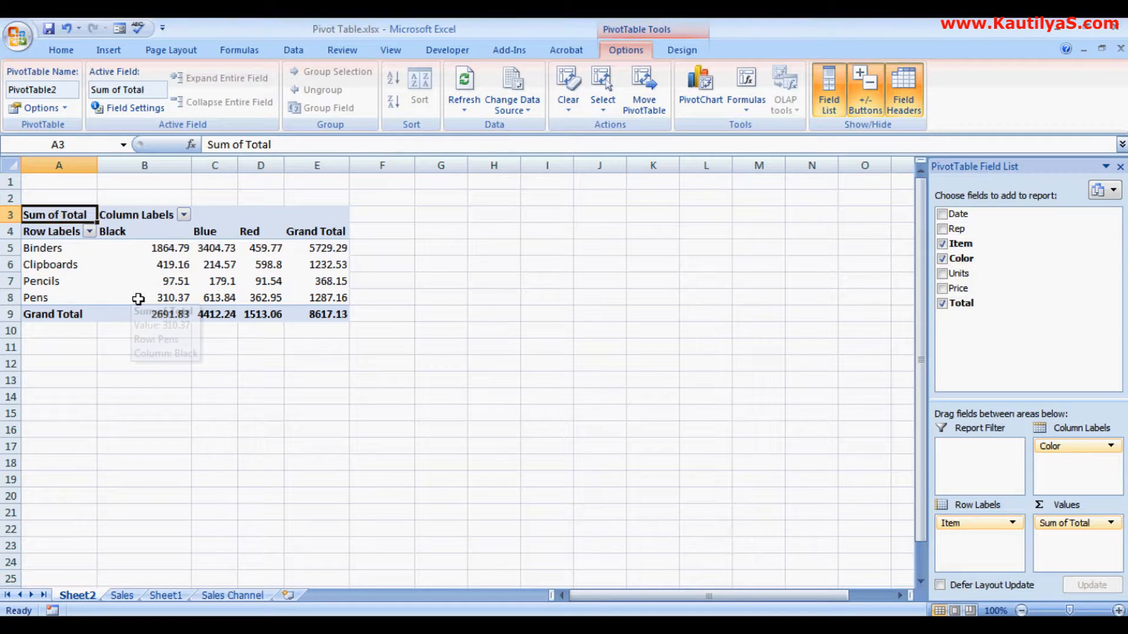
mouse_move(134, 264)
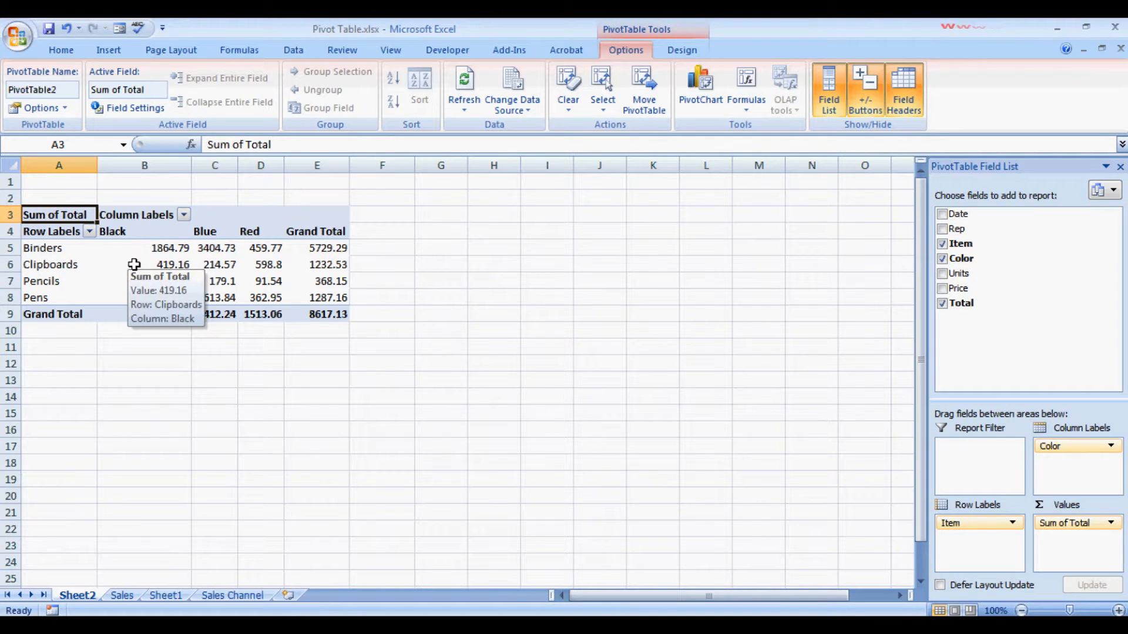